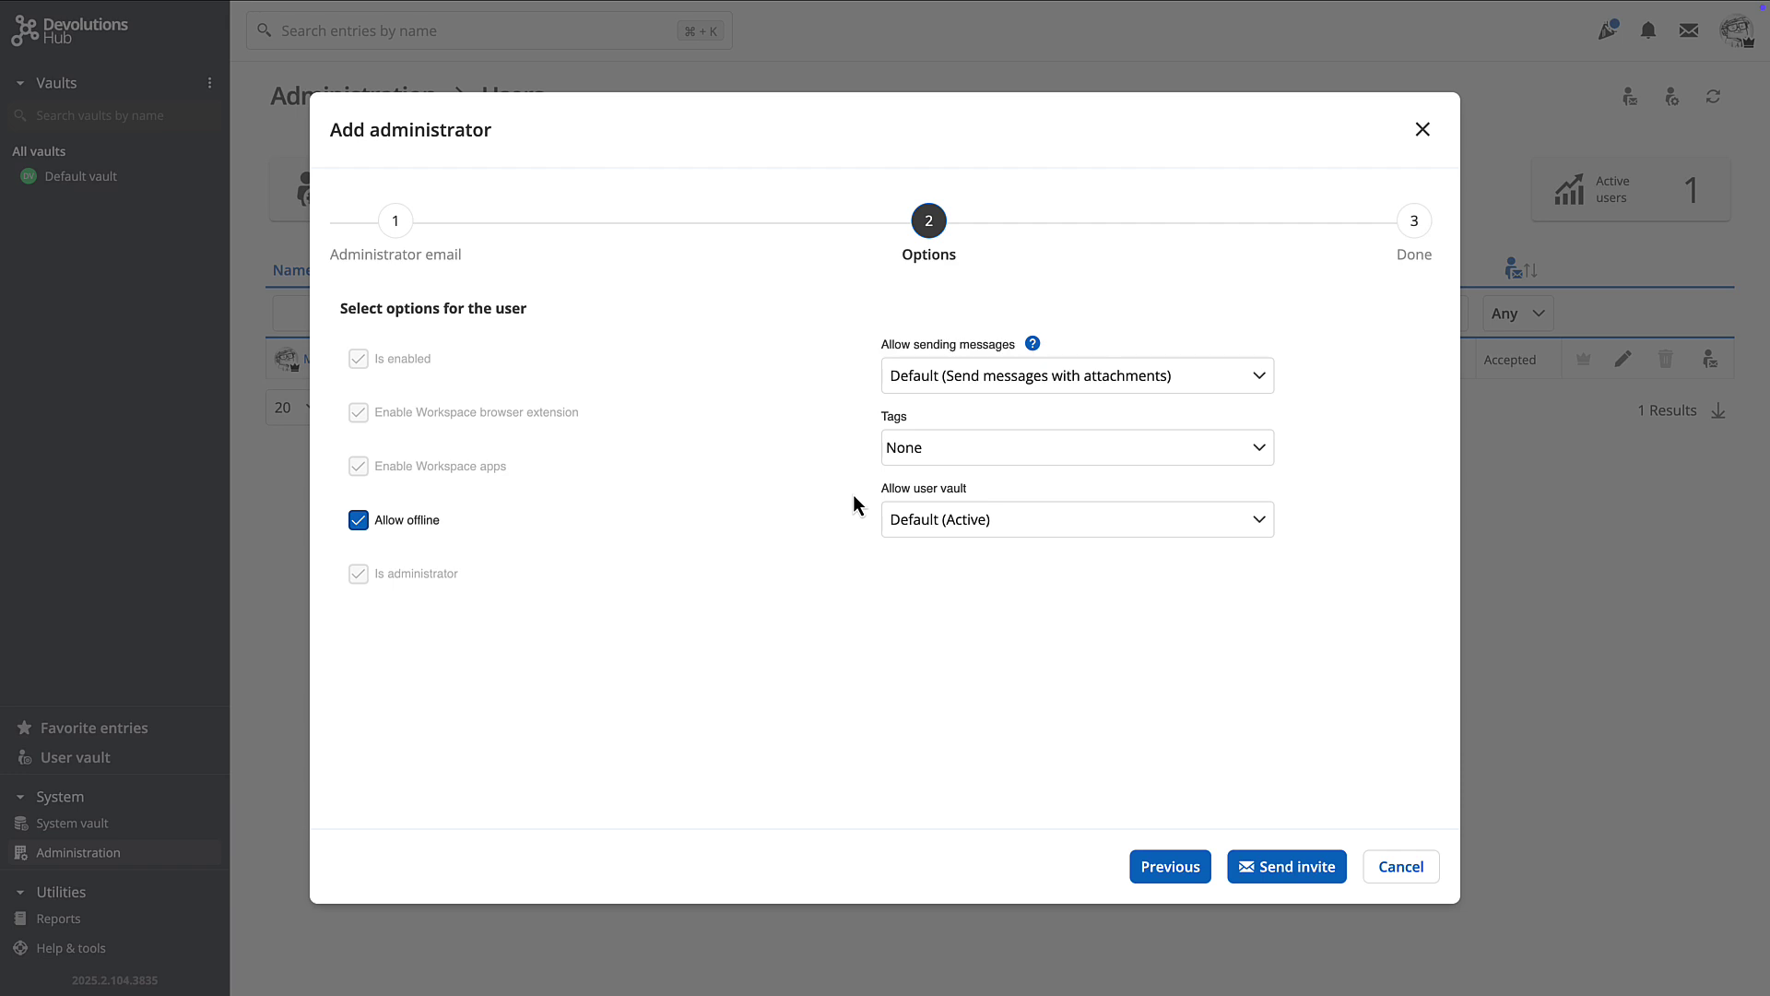
Send the new administrator's invitation with the displayed user options and close the finished wizard.
left_click(1278, 872)
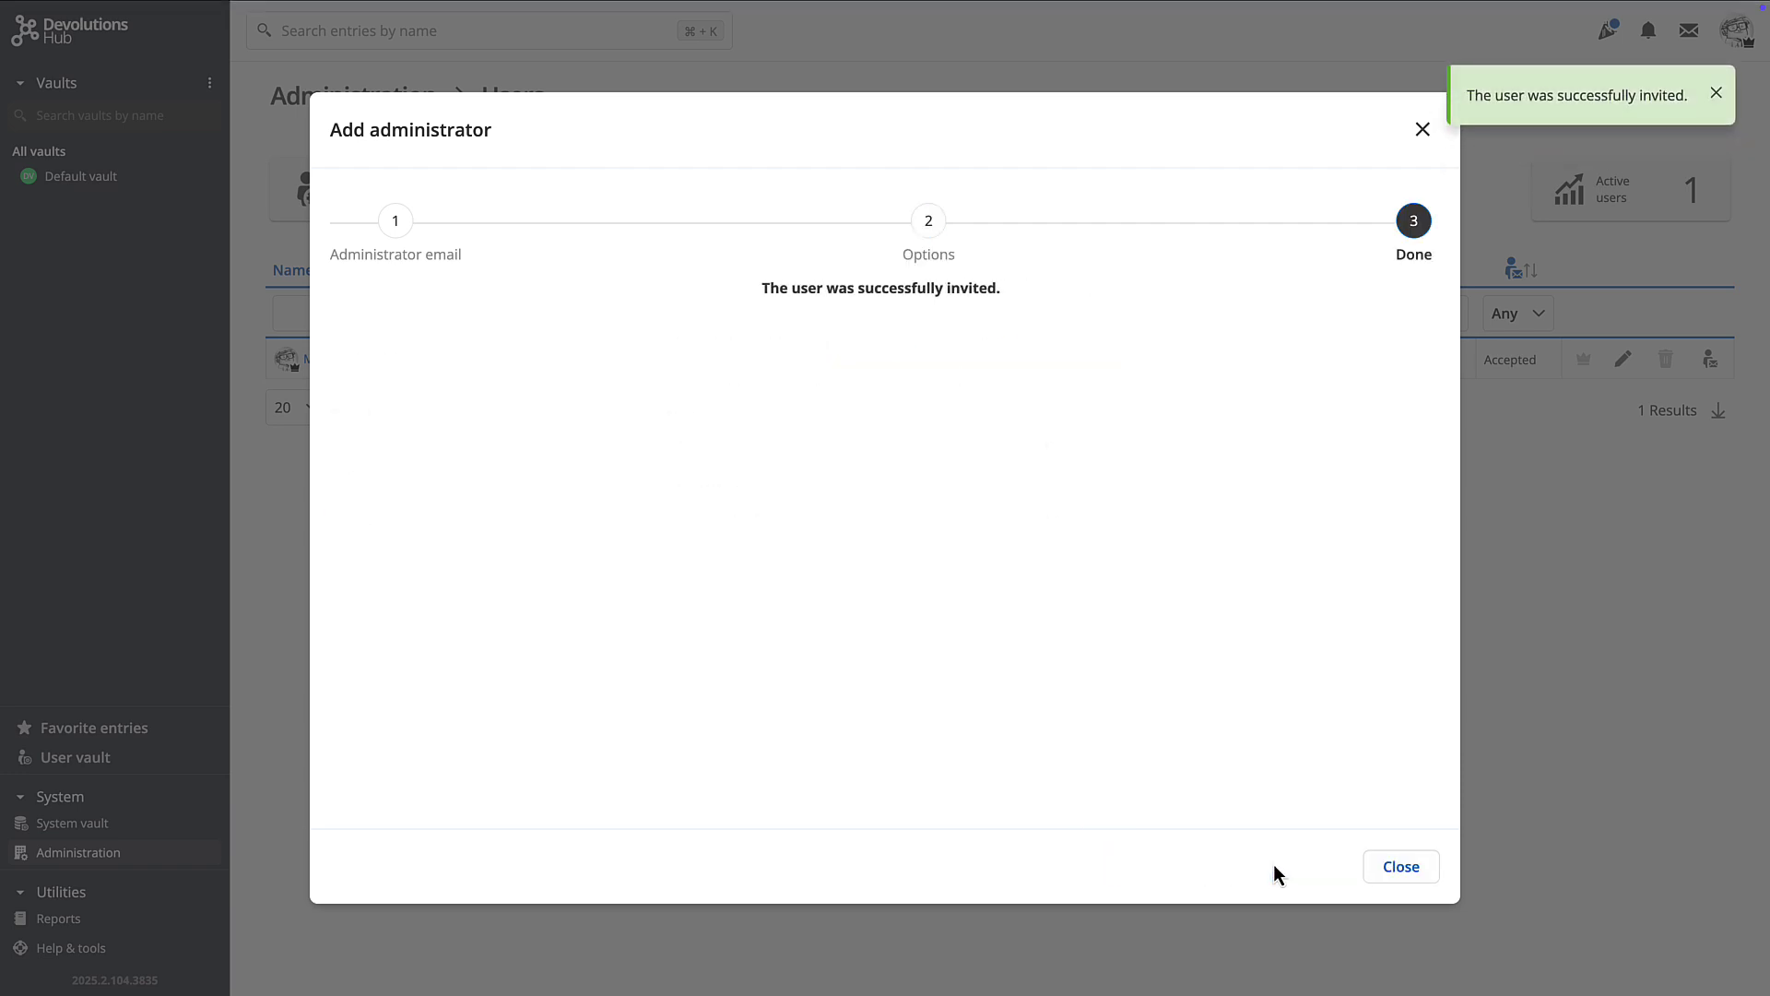
left_click(1414, 872)
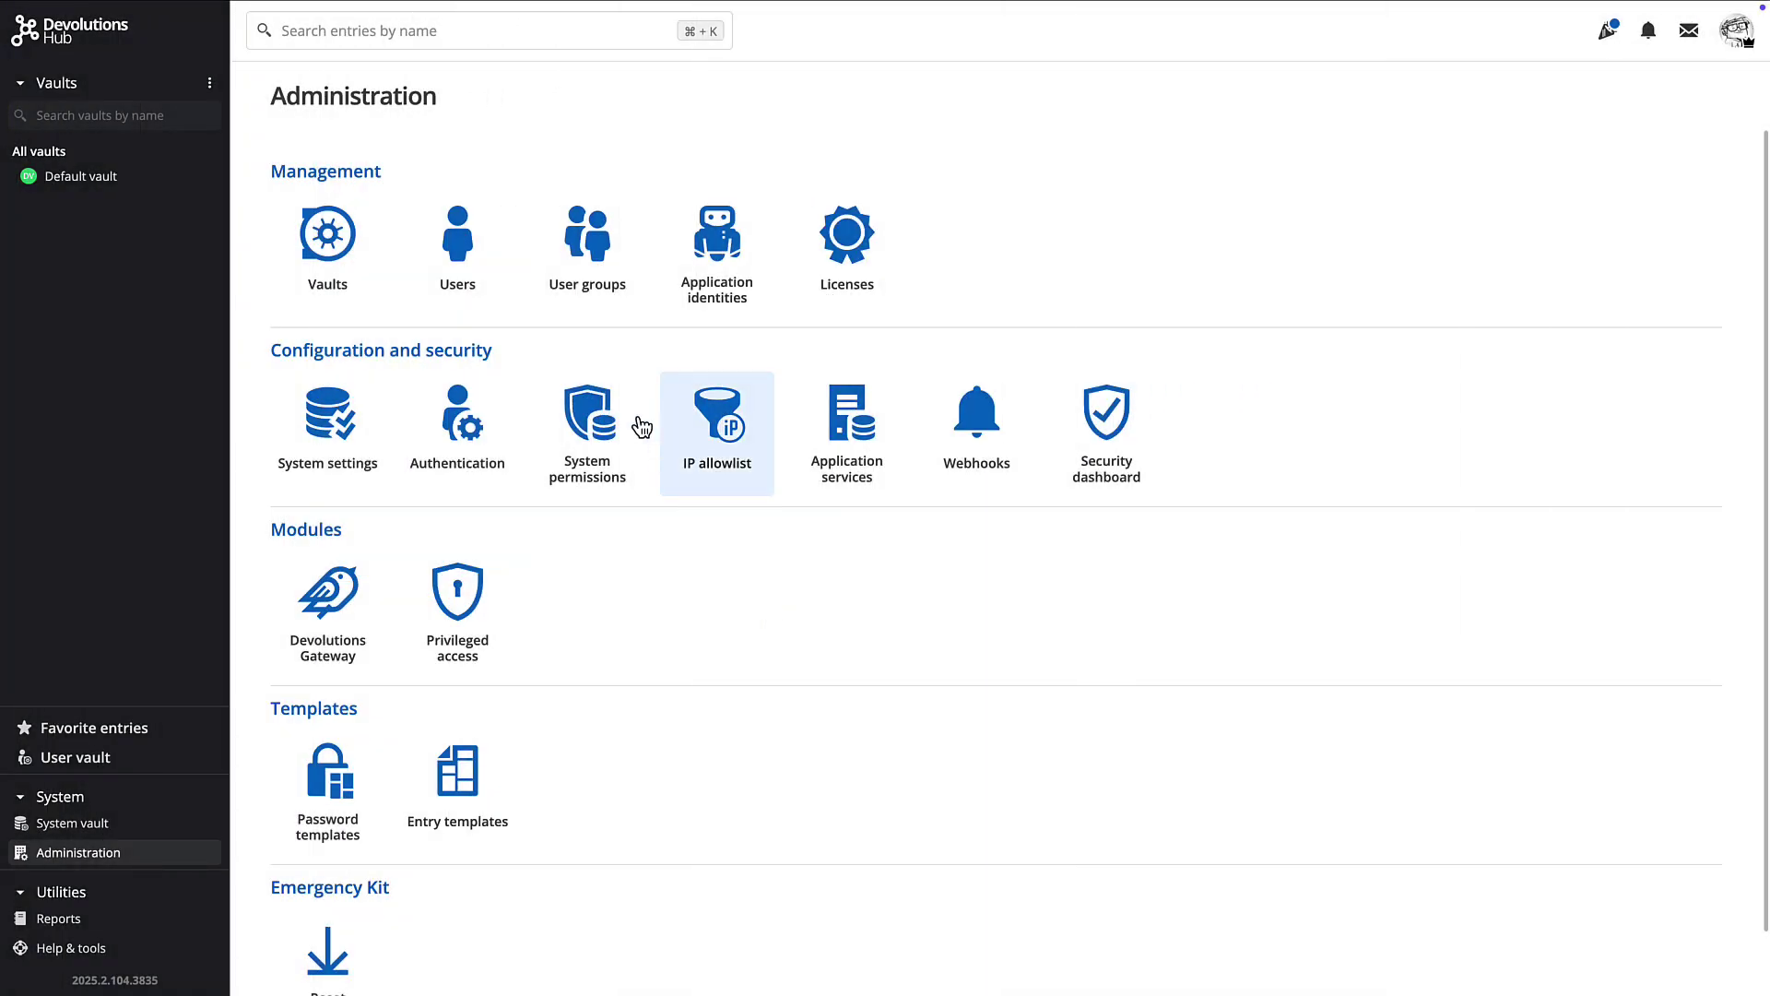
Create a user group named Employees with the description "For all Windjammer staff" and include all listed users.
left_click(586, 293)
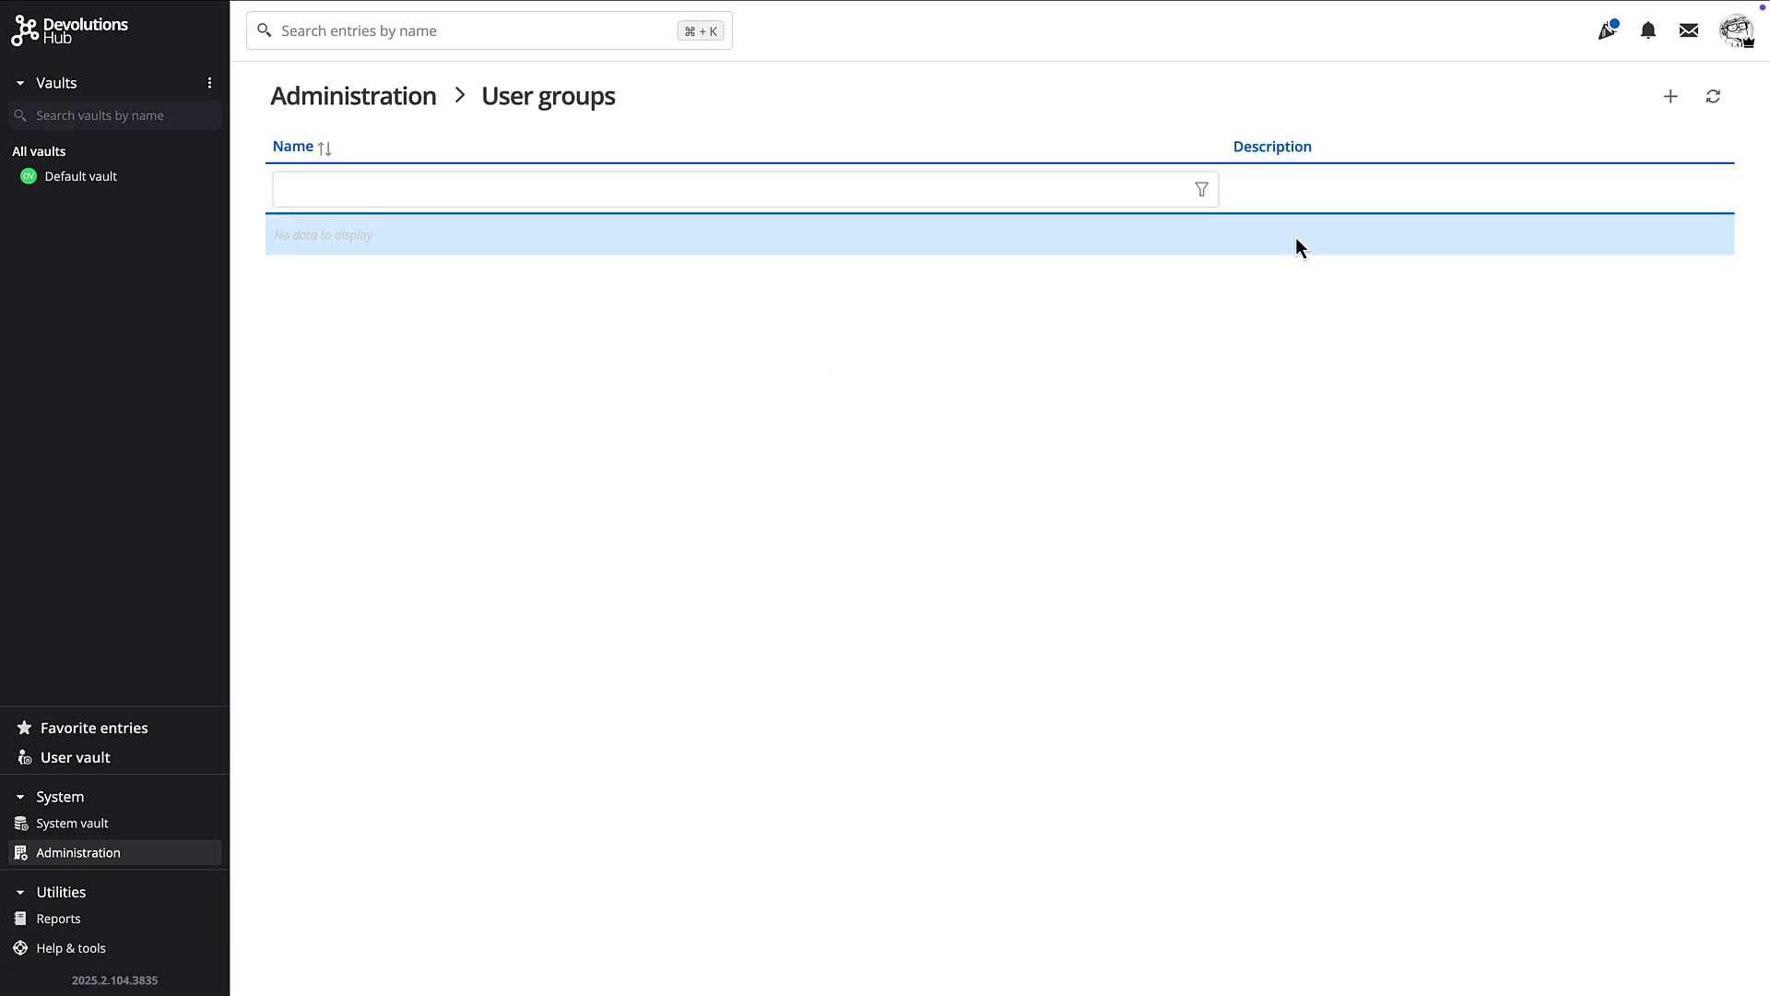
left_click(1671, 96)
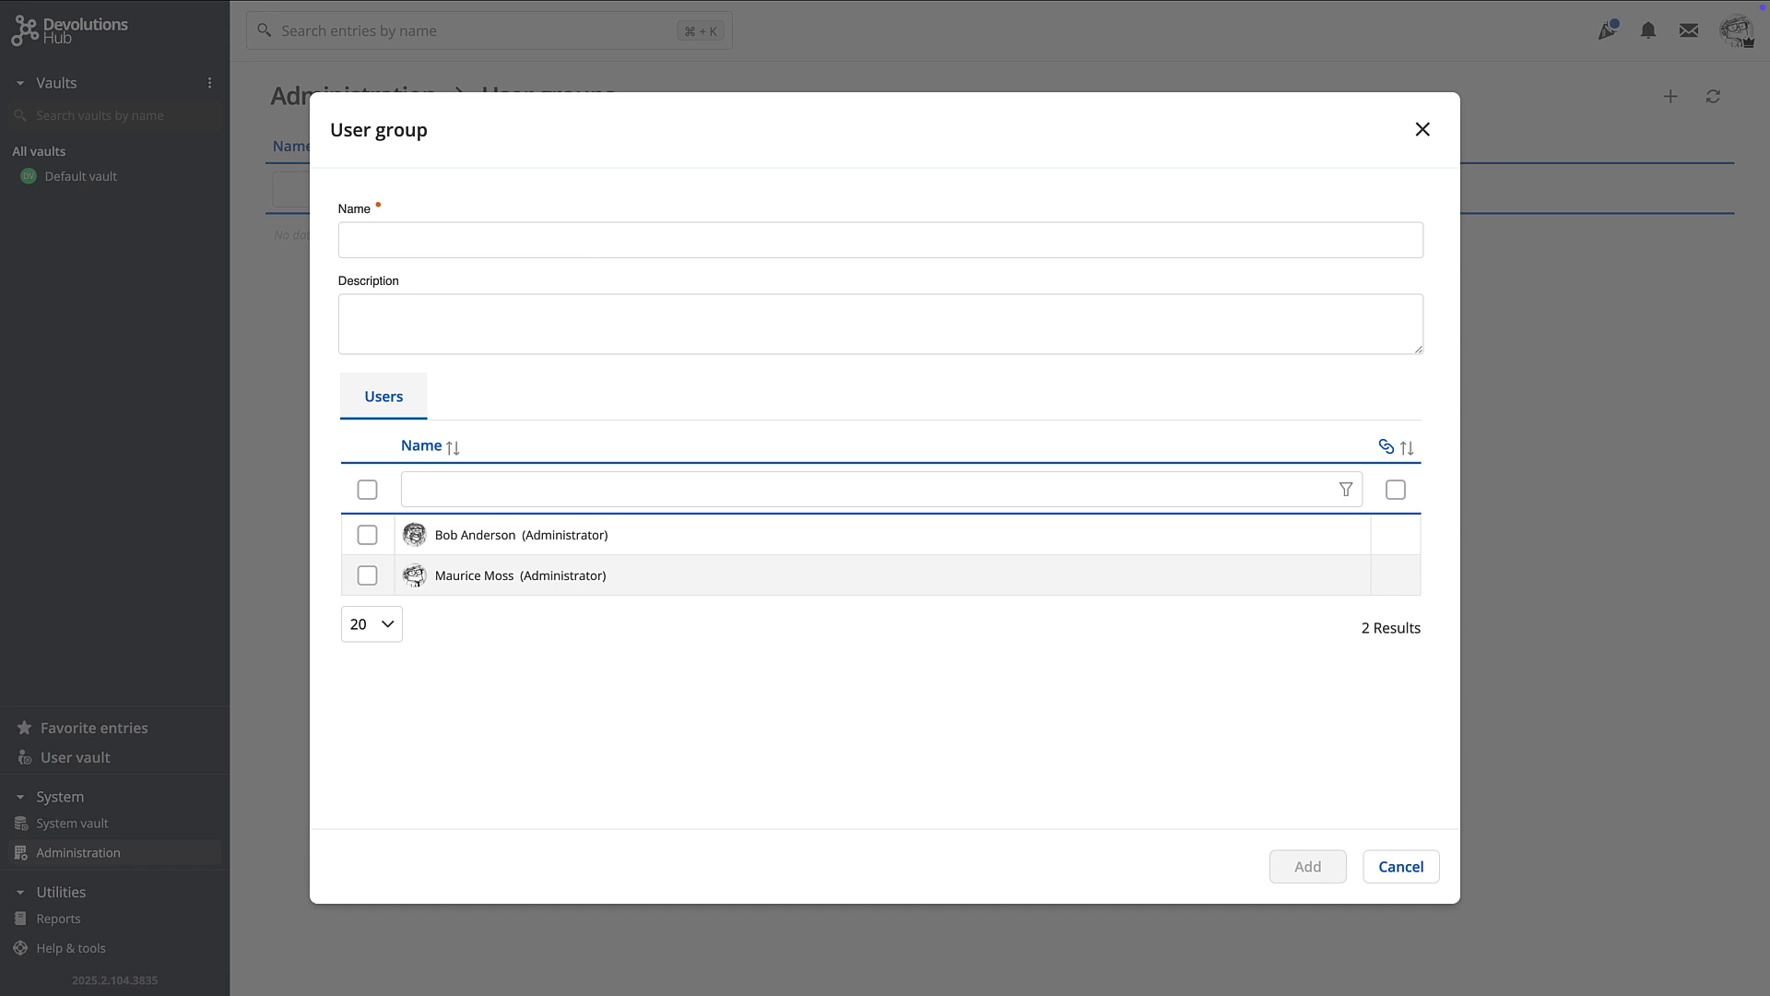
type("Employees")
left_click(439, 316)
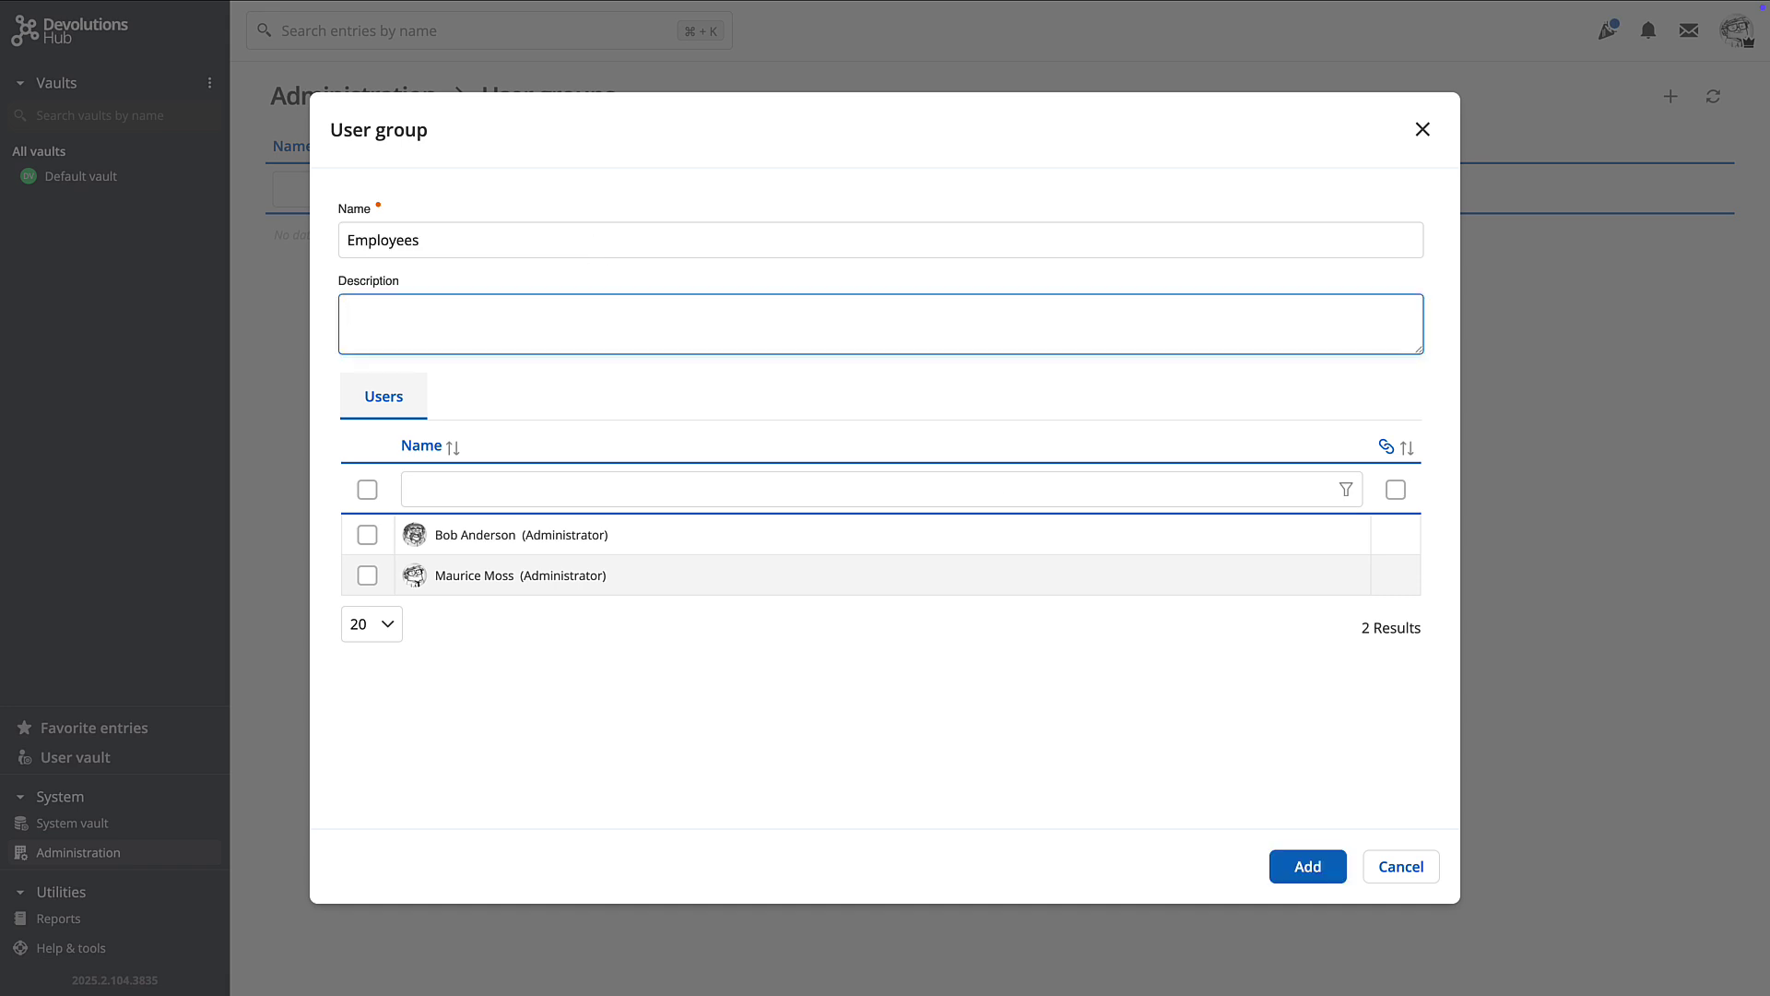
left_click(363, 304)
type("For all Windjammer staff")
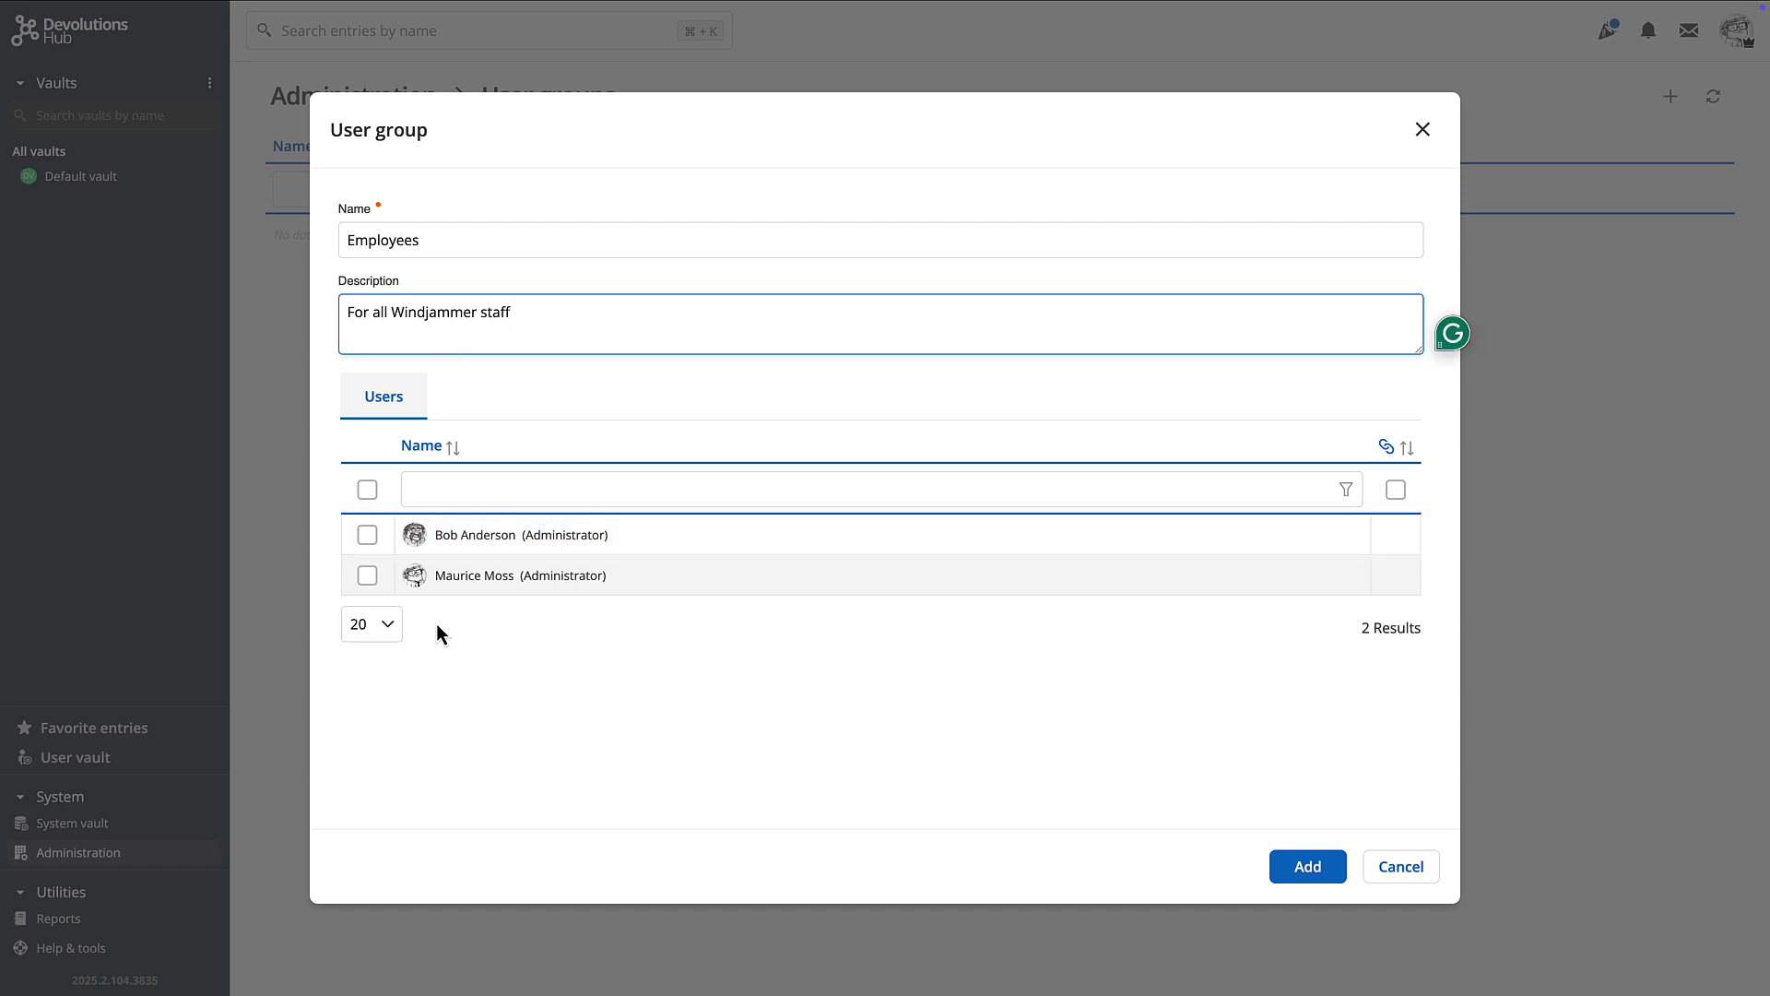
left_click(367, 490)
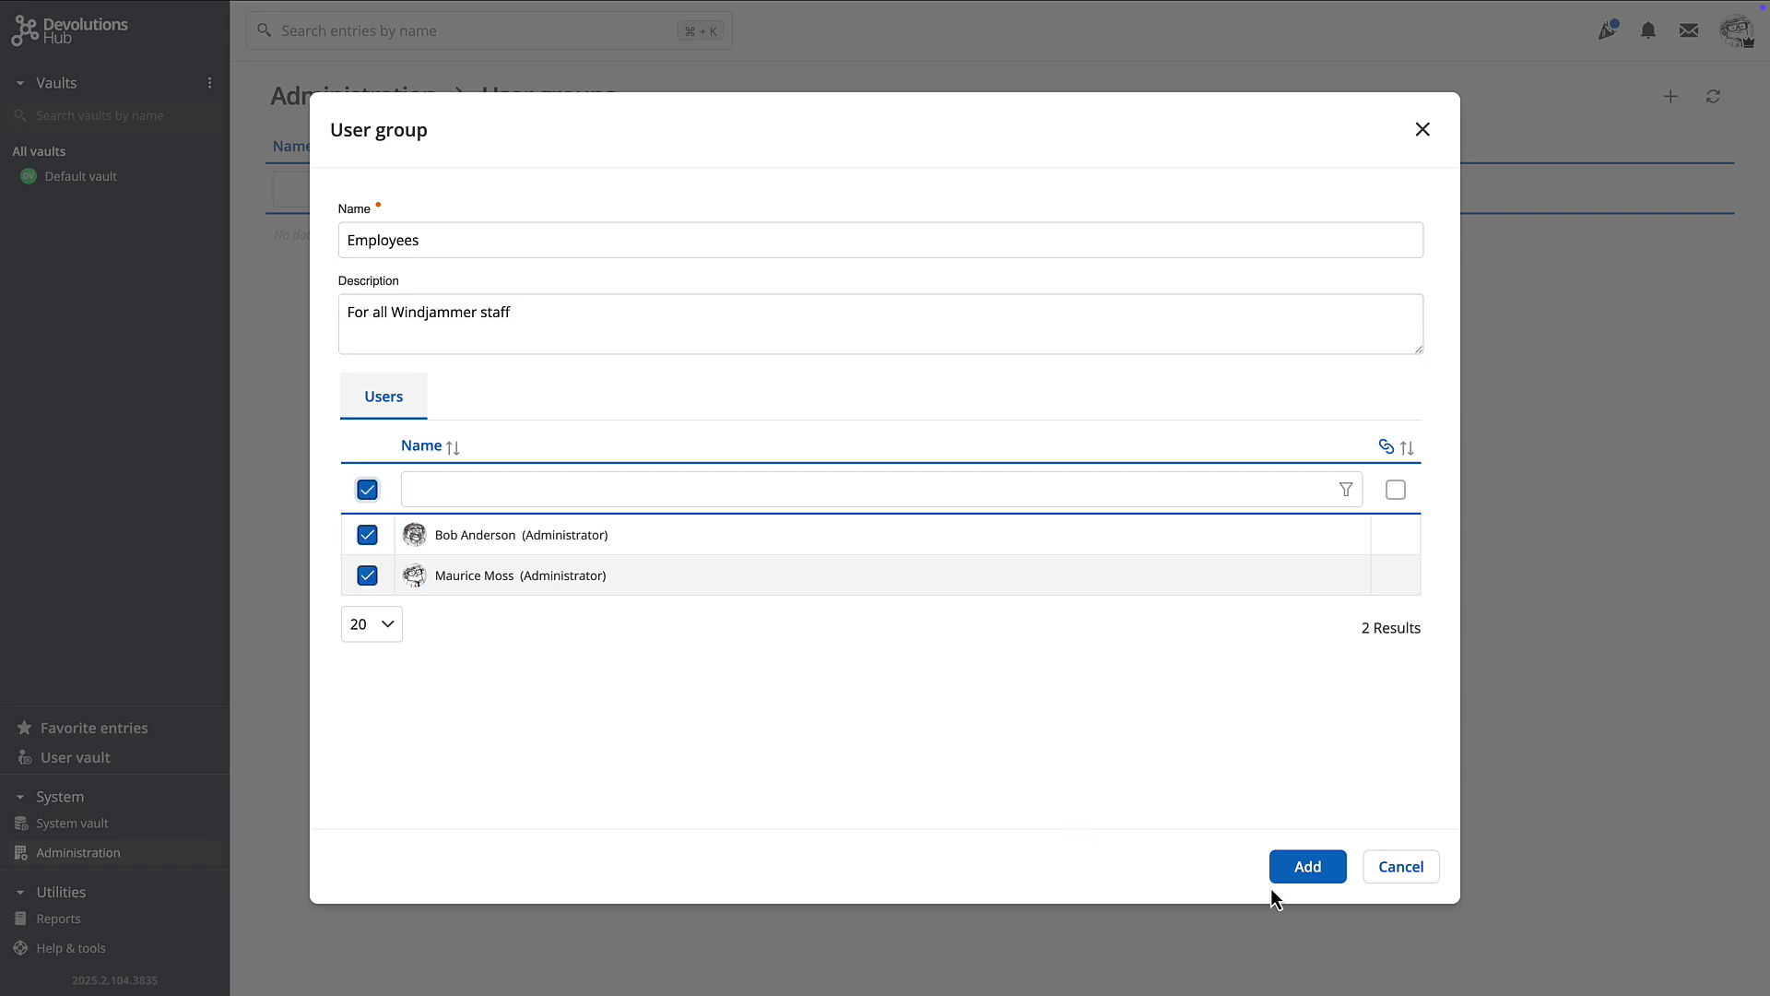
left_click(1306, 868)
Create a user group named Technicians with the description "For users connecting to remote servers" and include all listed users.
left_click(1671, 98)
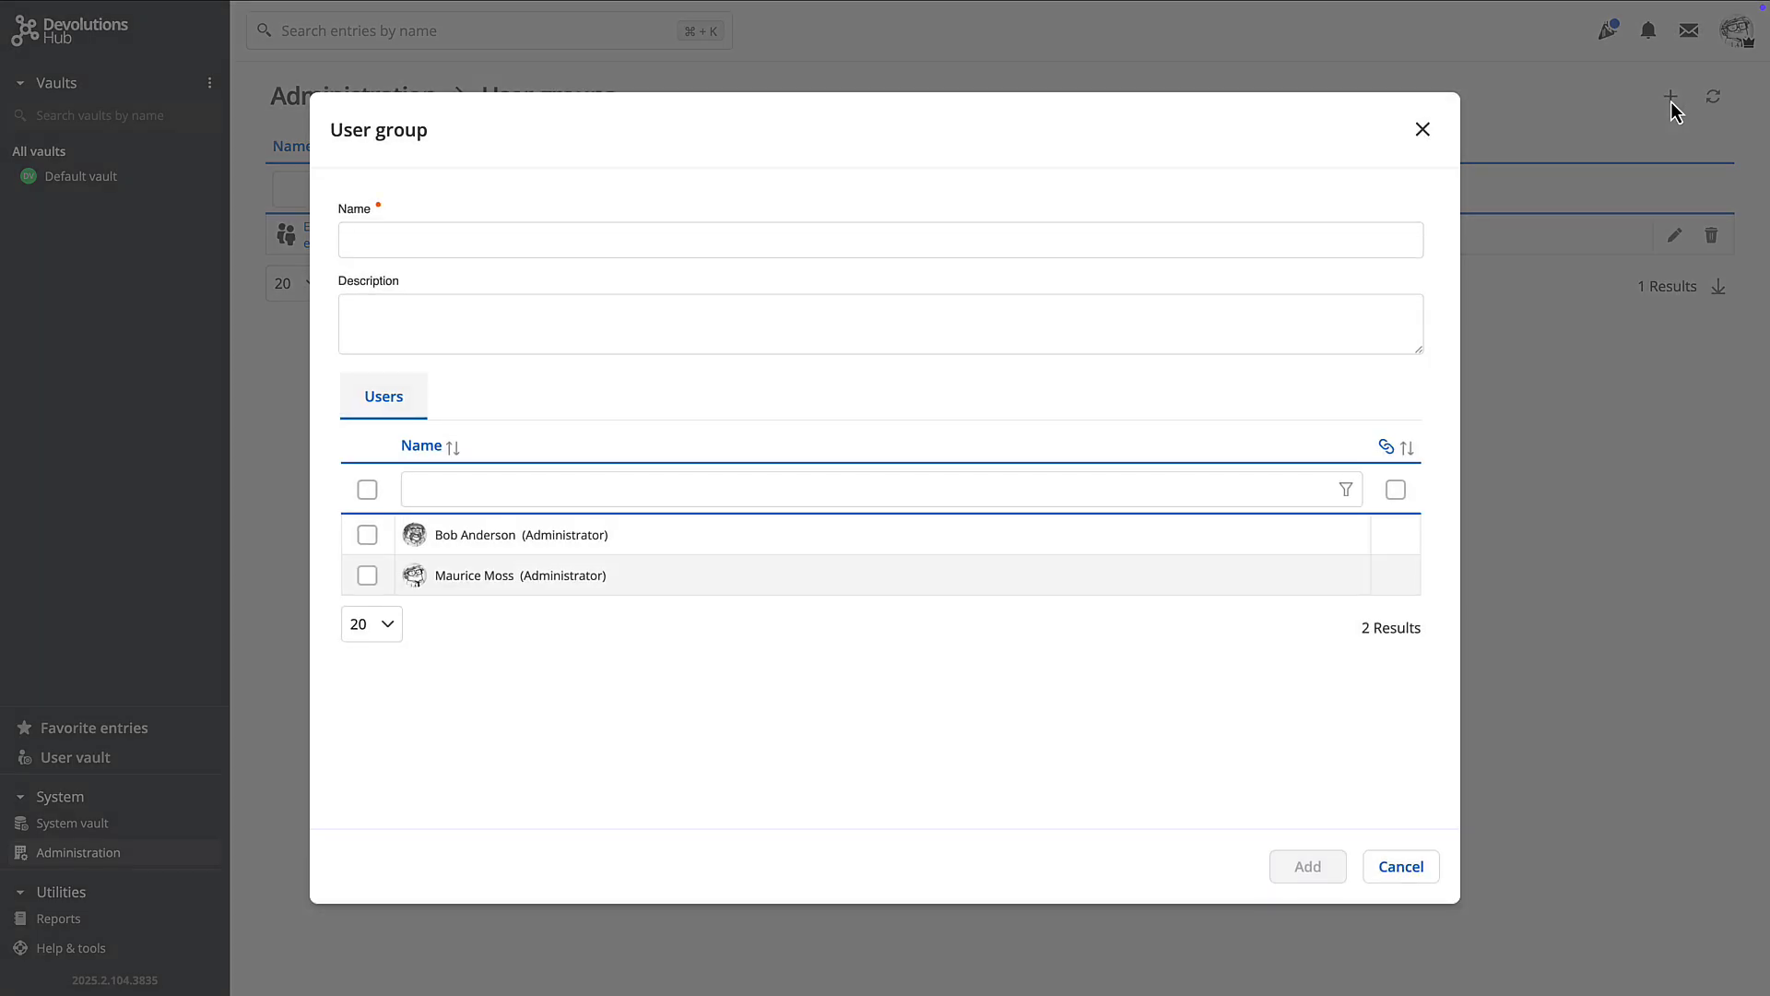
key("Tab")
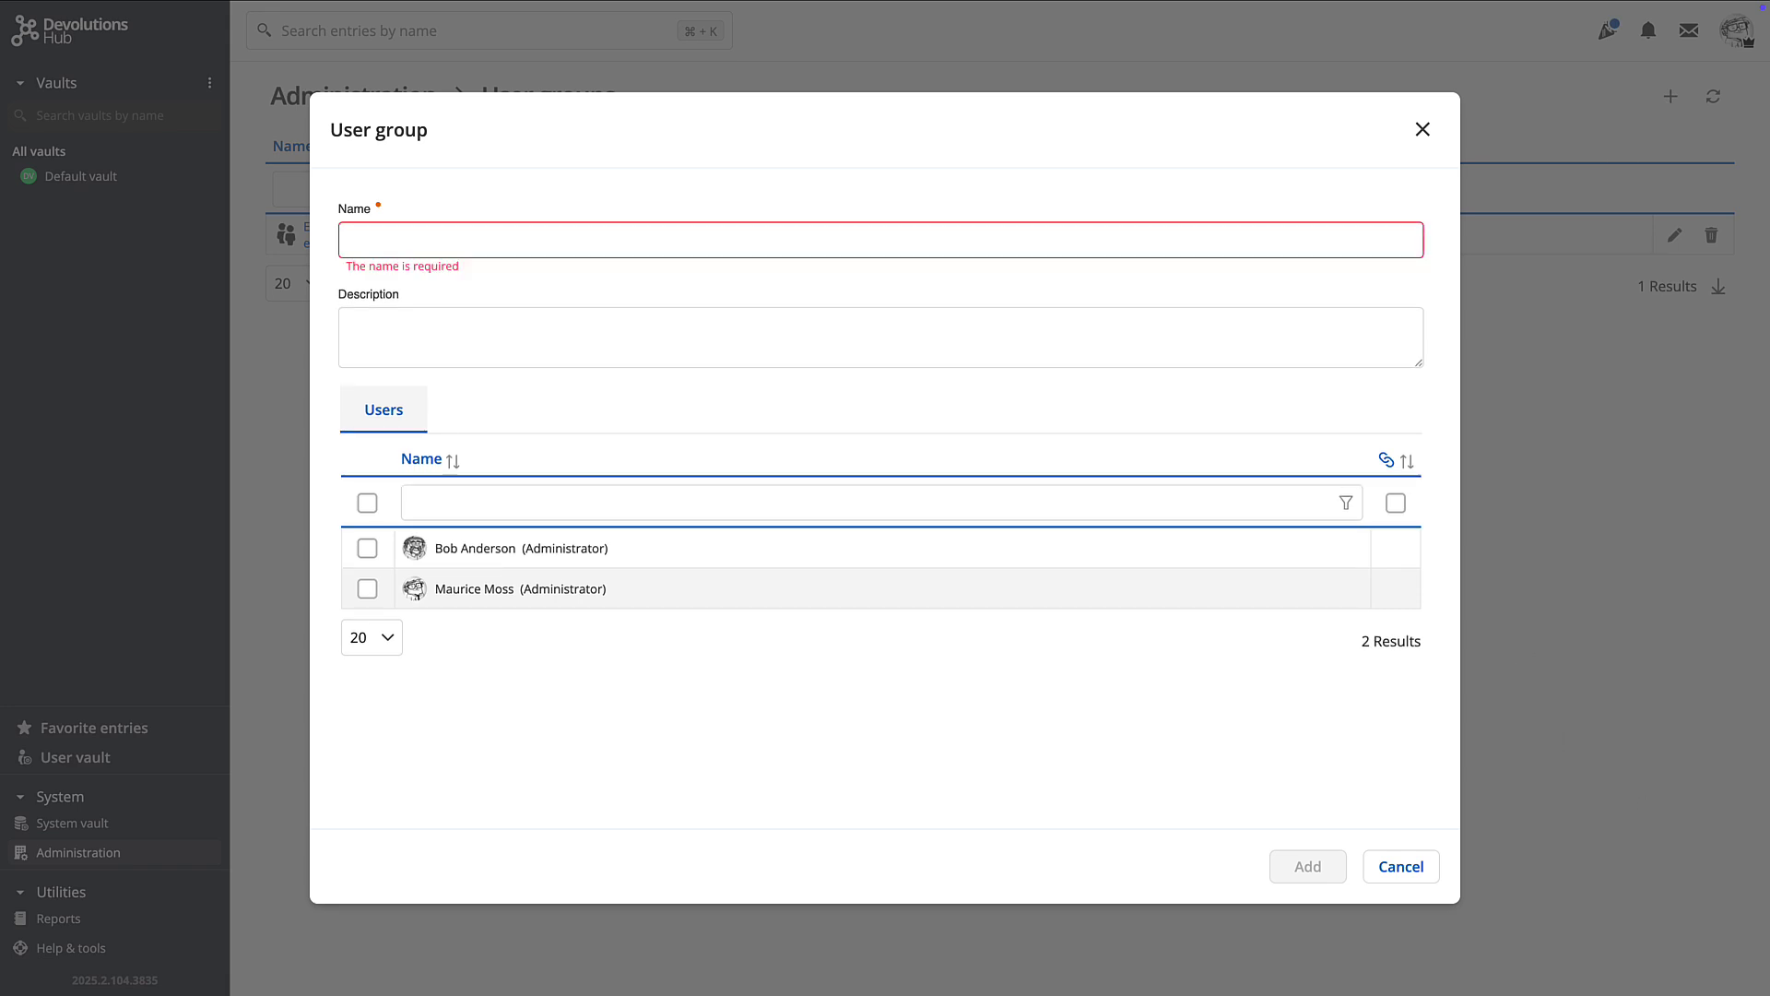
left_click(391, 236)
type("Technicians")
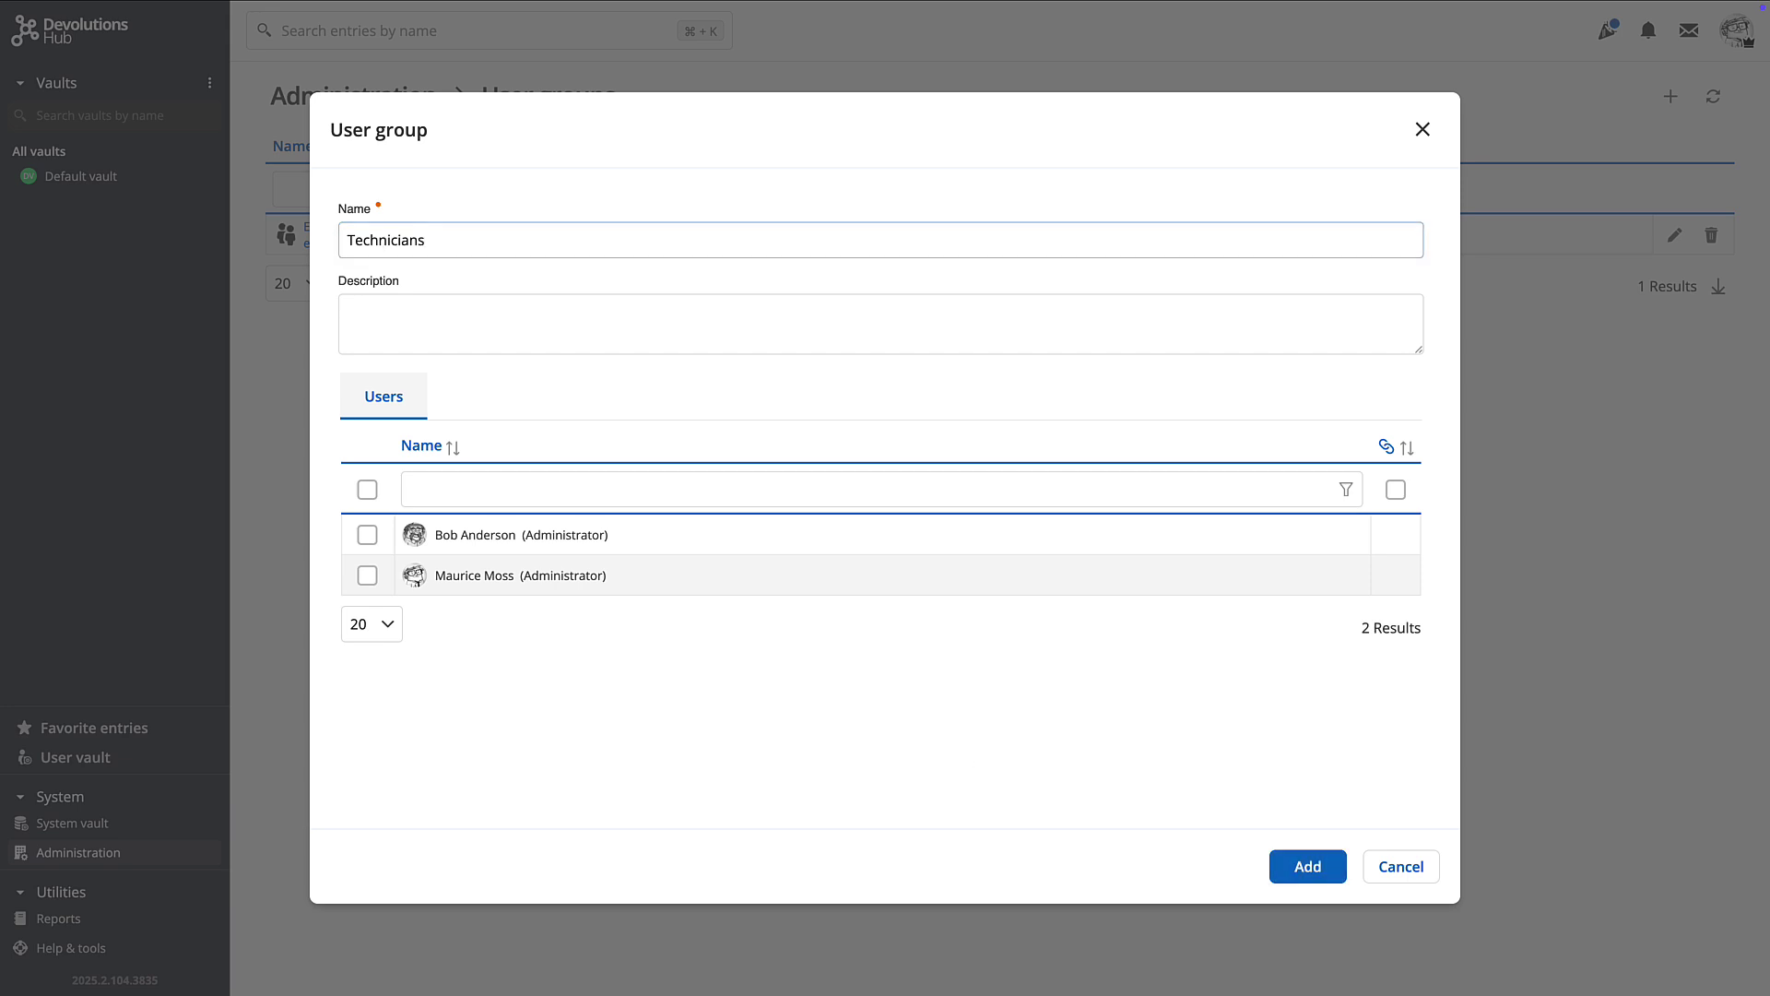
left_click(396, 313)
type("For users connecting to remote servers")
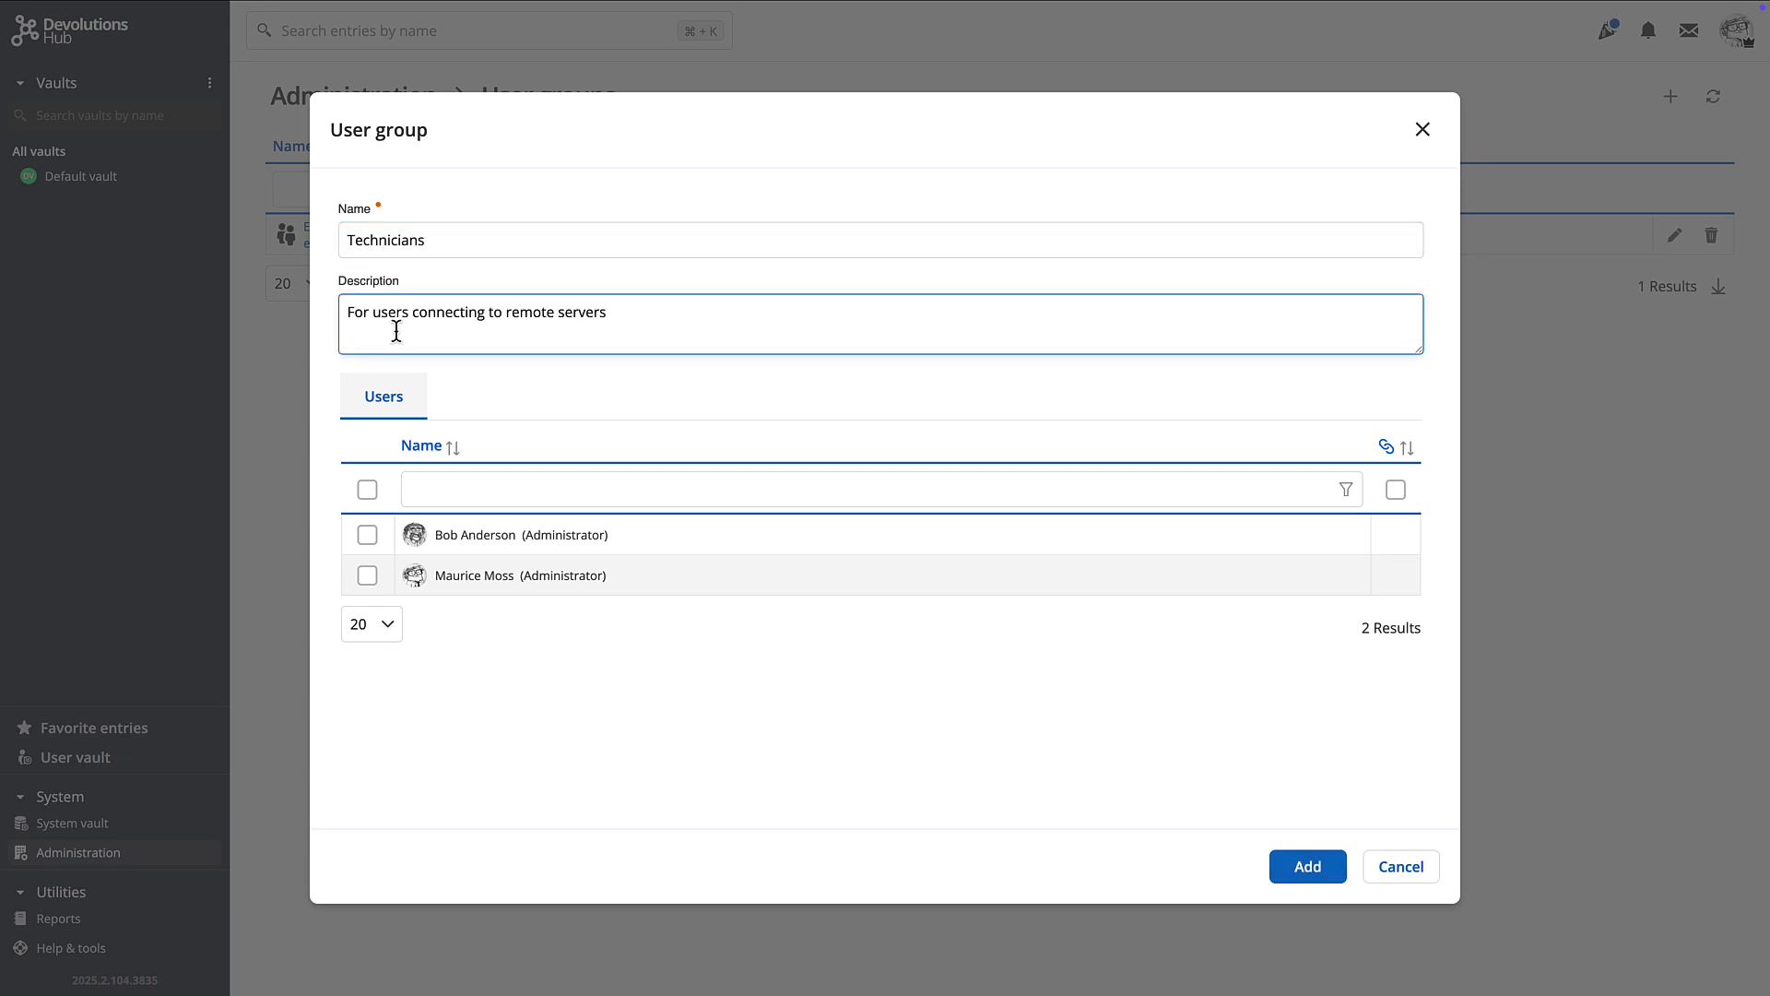
left_click(368, 491)
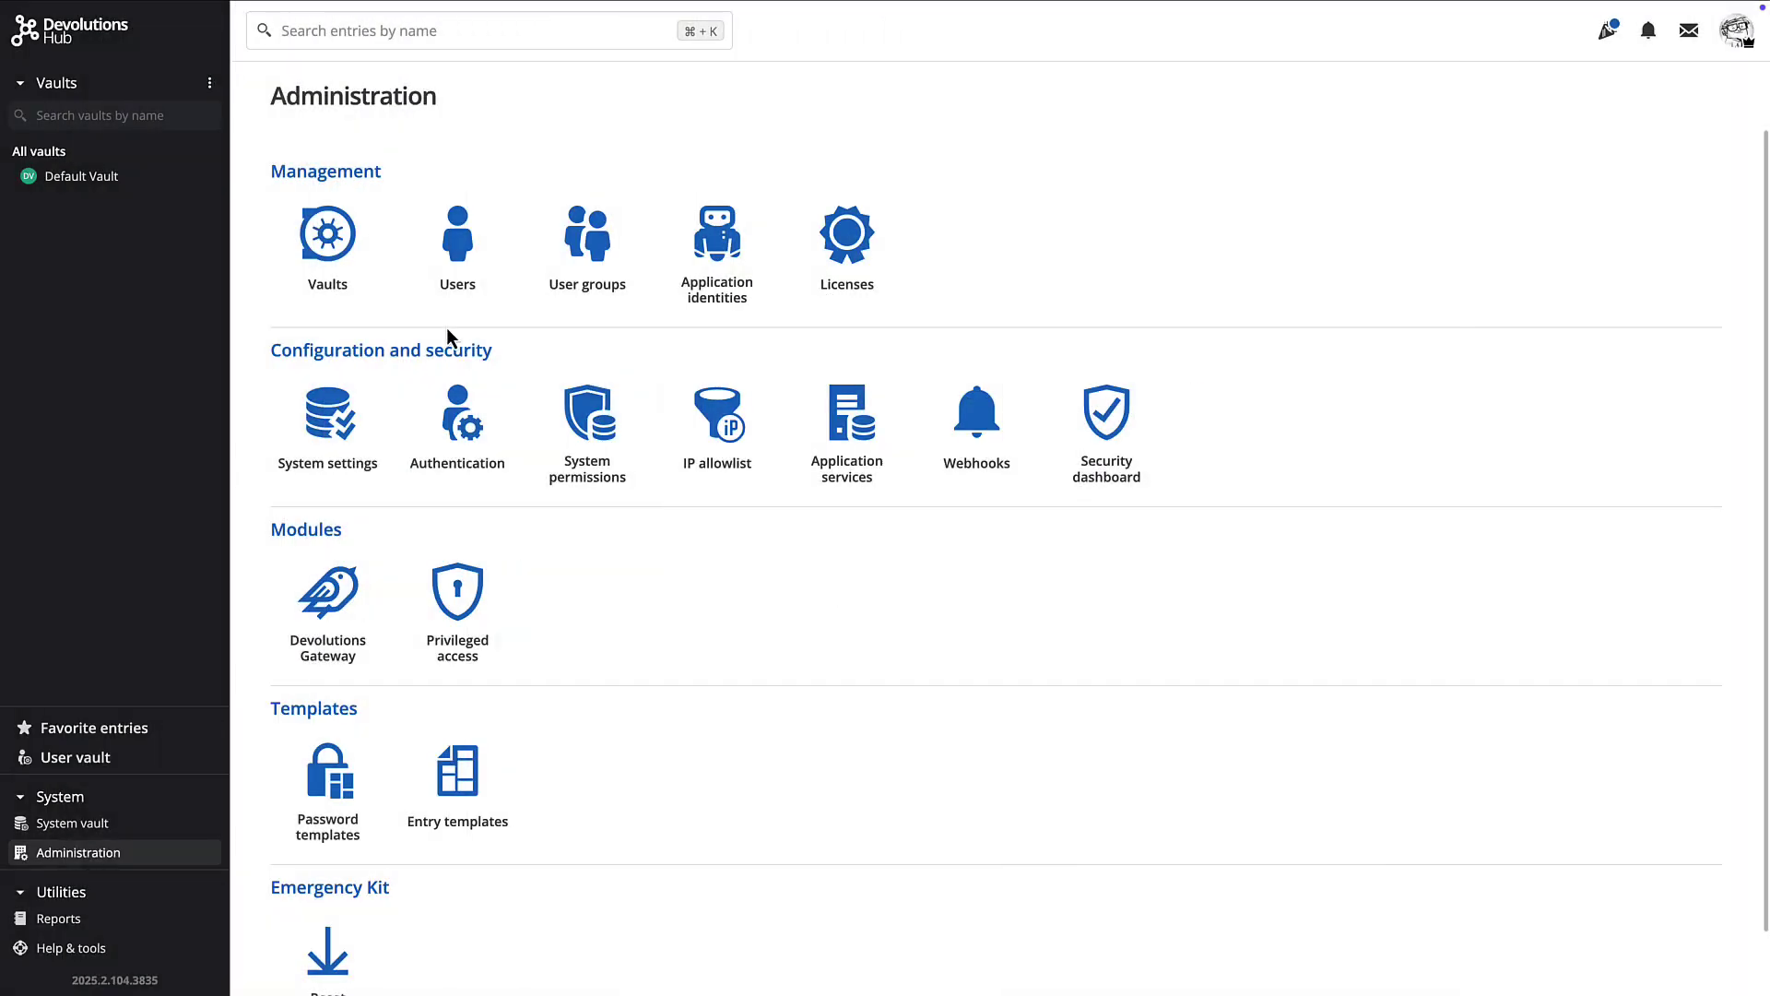
Rename the default vault to Windjammer Vault and describe it as "General organizational resources, internal websites, and shared links used across departments.".
left_click(339, 265)
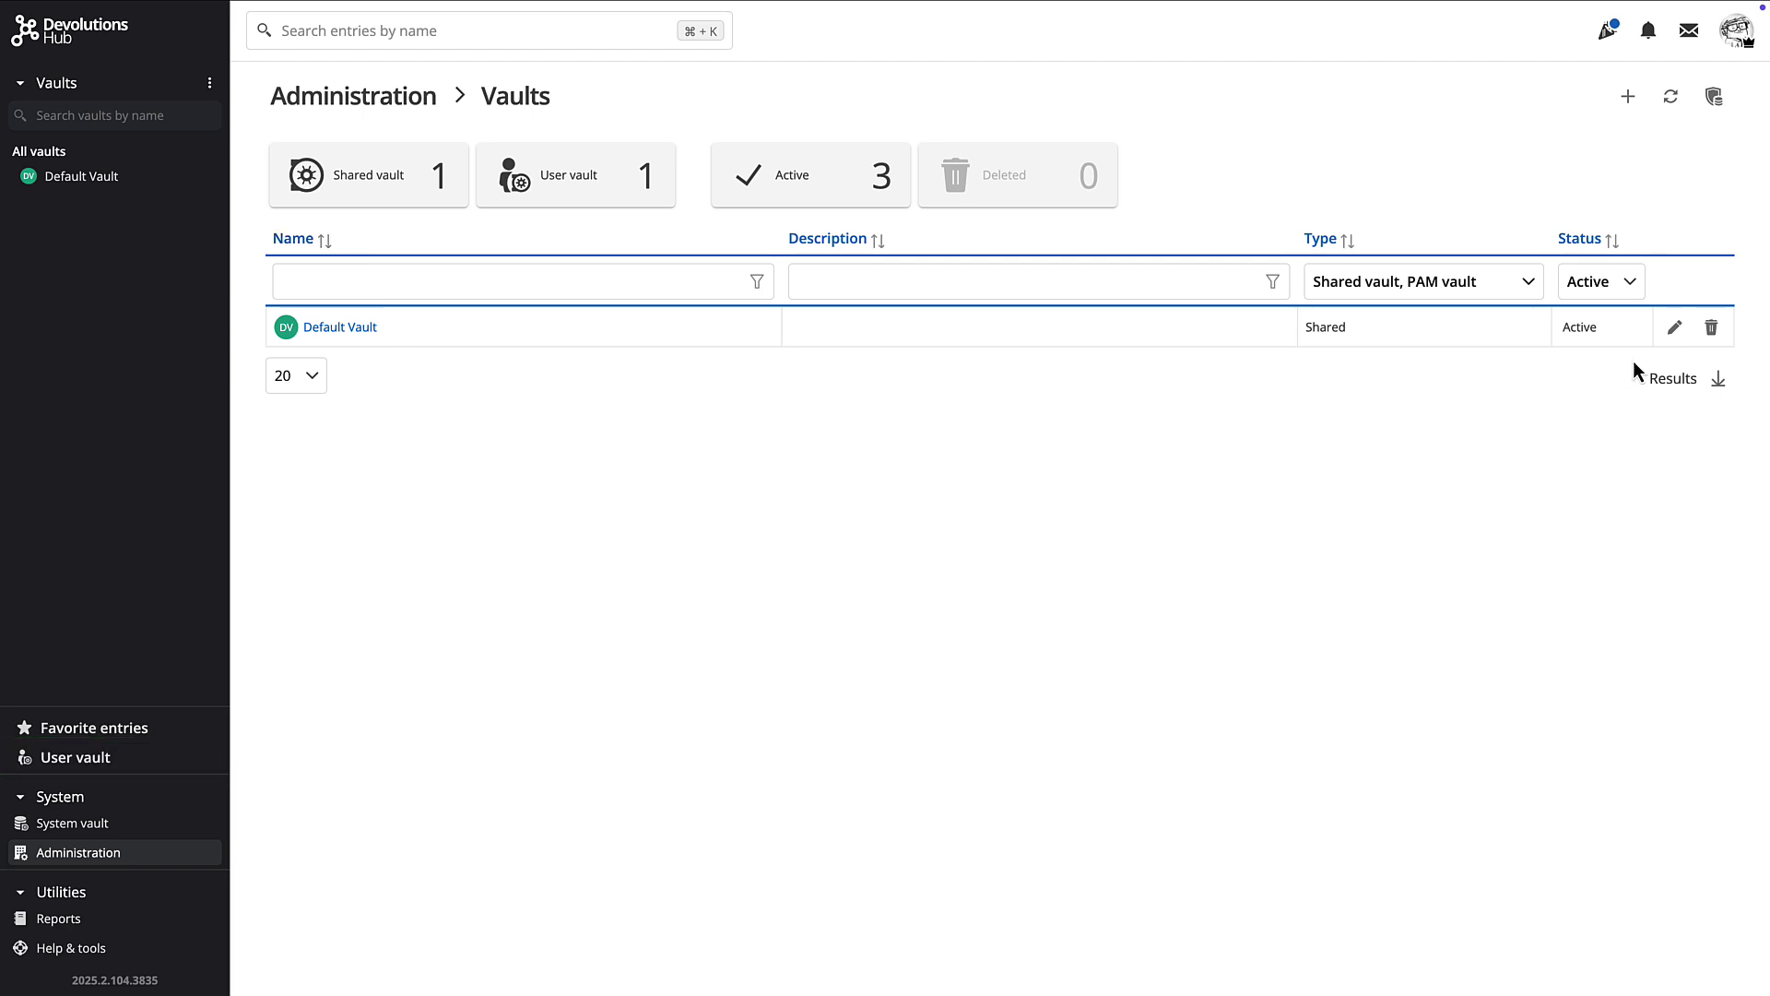
left_click(1675, 328)
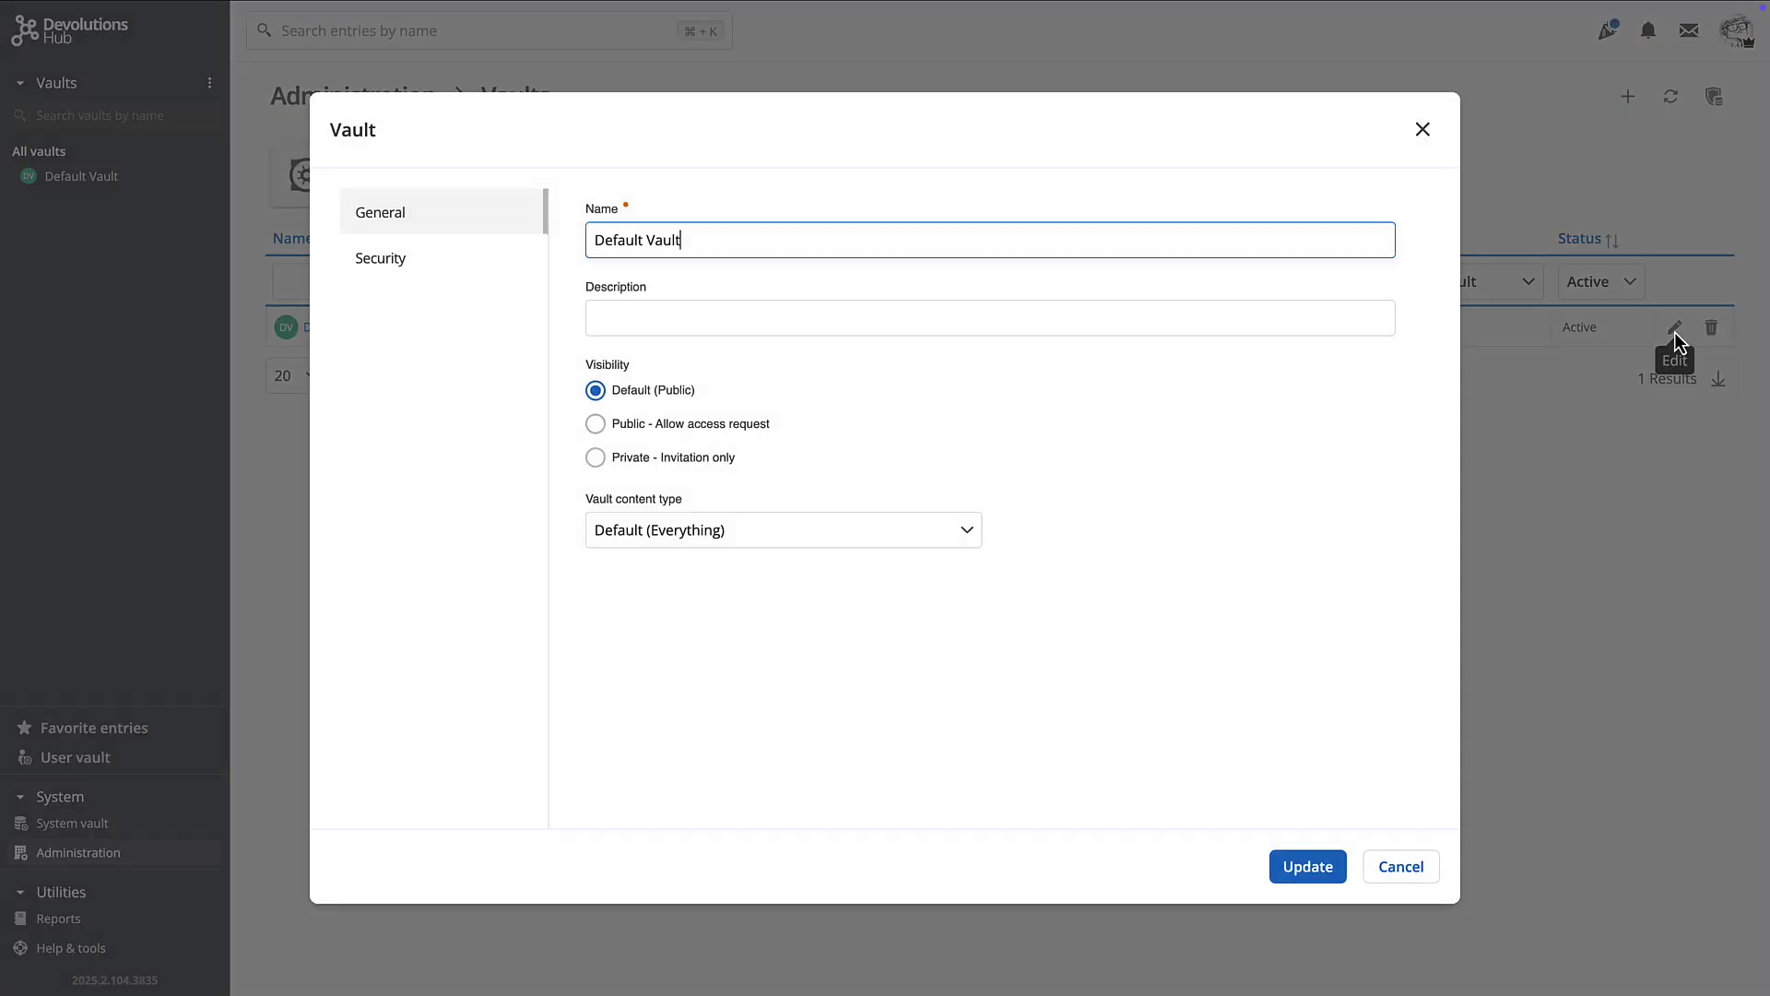
triple_click(644, 240)
type("Windjammer Vault")
left_click(640, 317)
type("General organizational resources, internal websites, and shared links used across departments.")
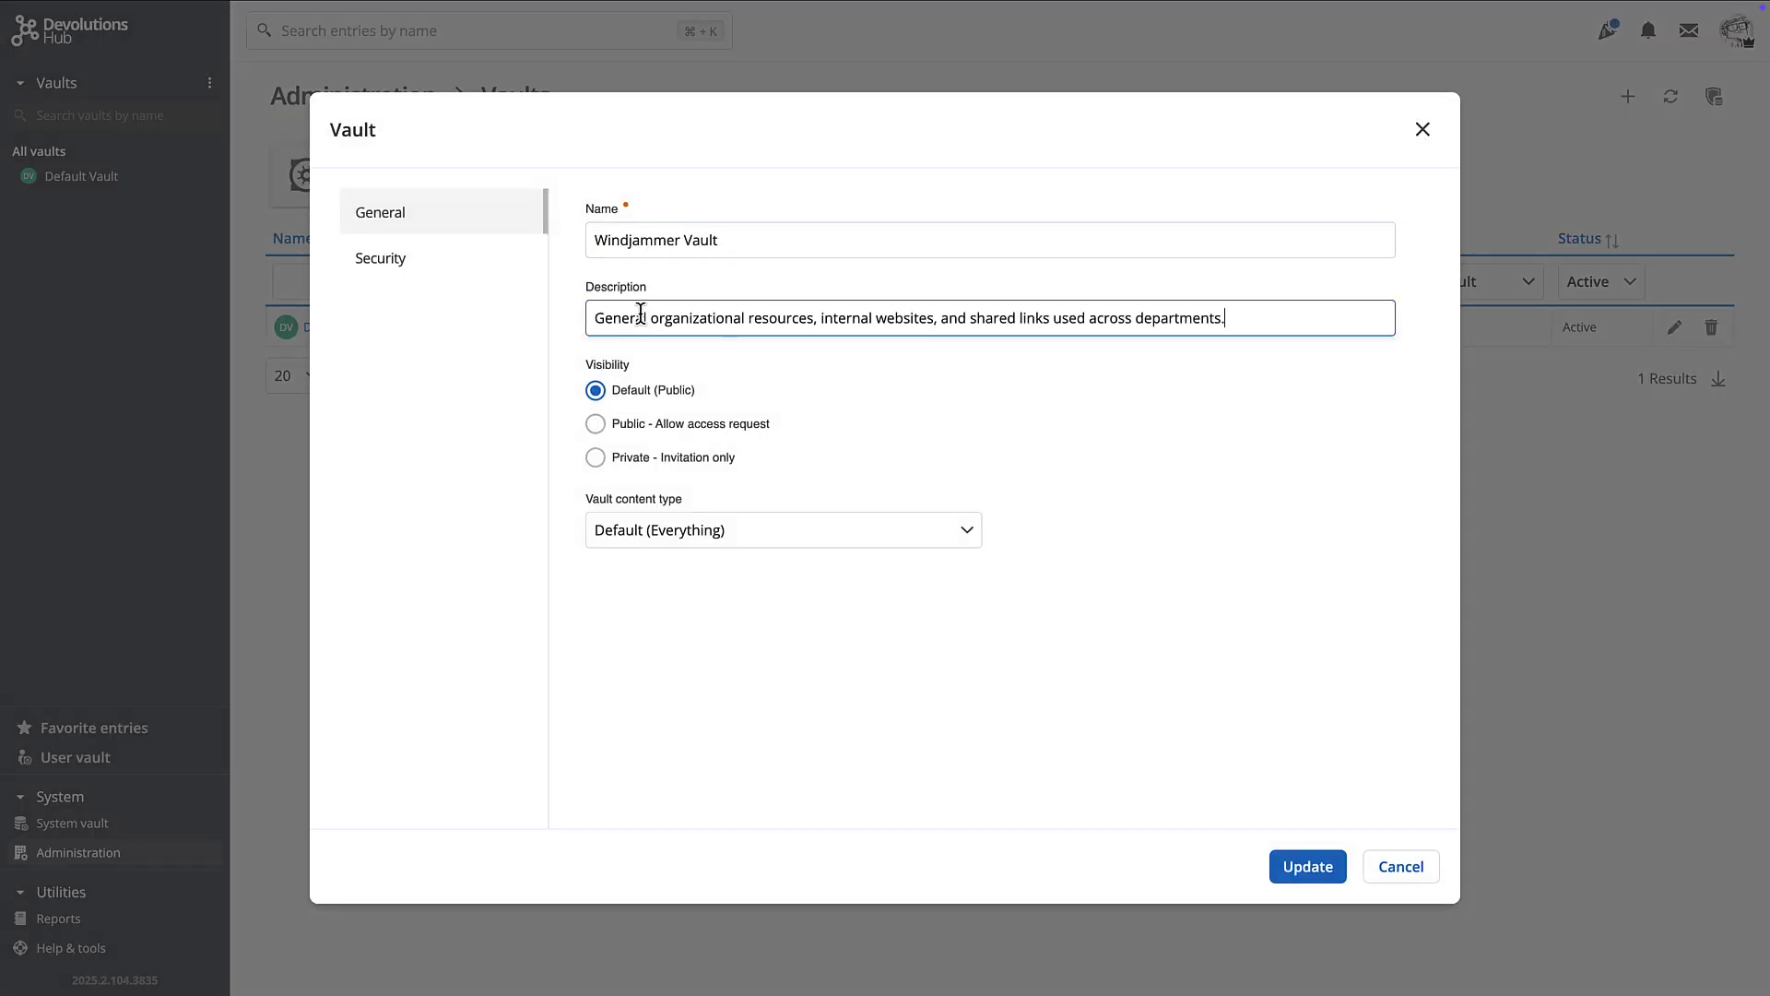
left_click(782, 379)
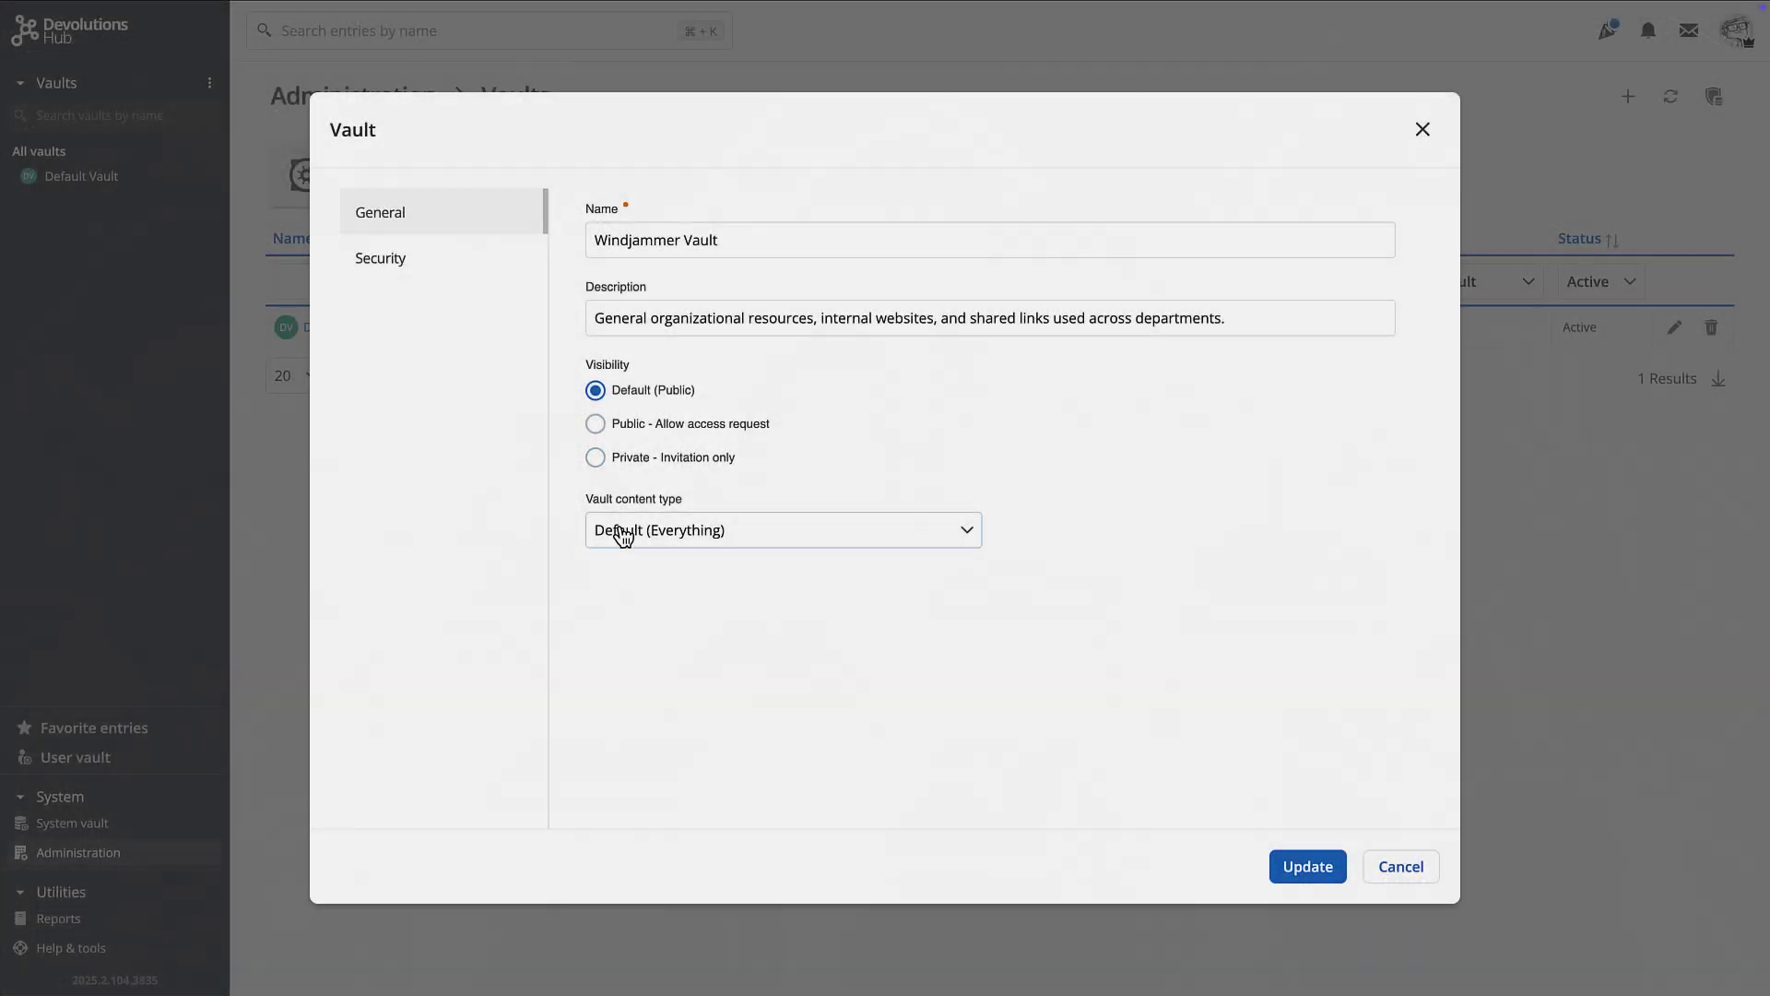
left_click(626, 535)
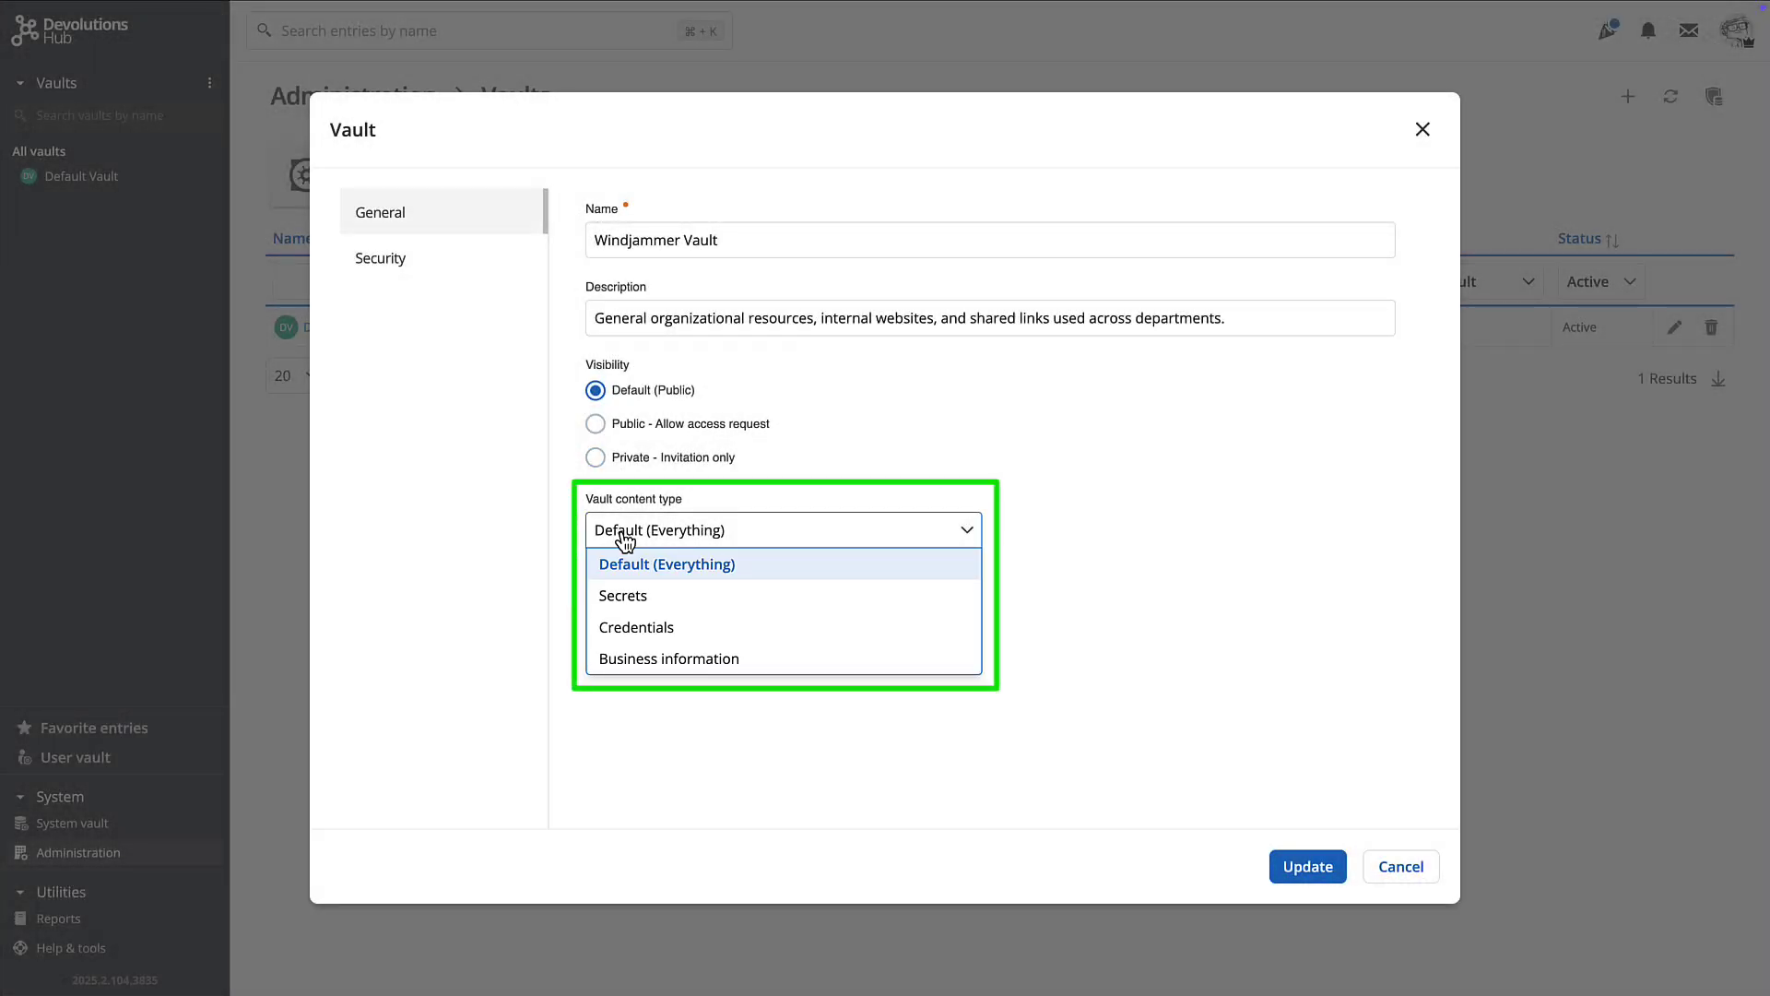
left_click(623, 536)
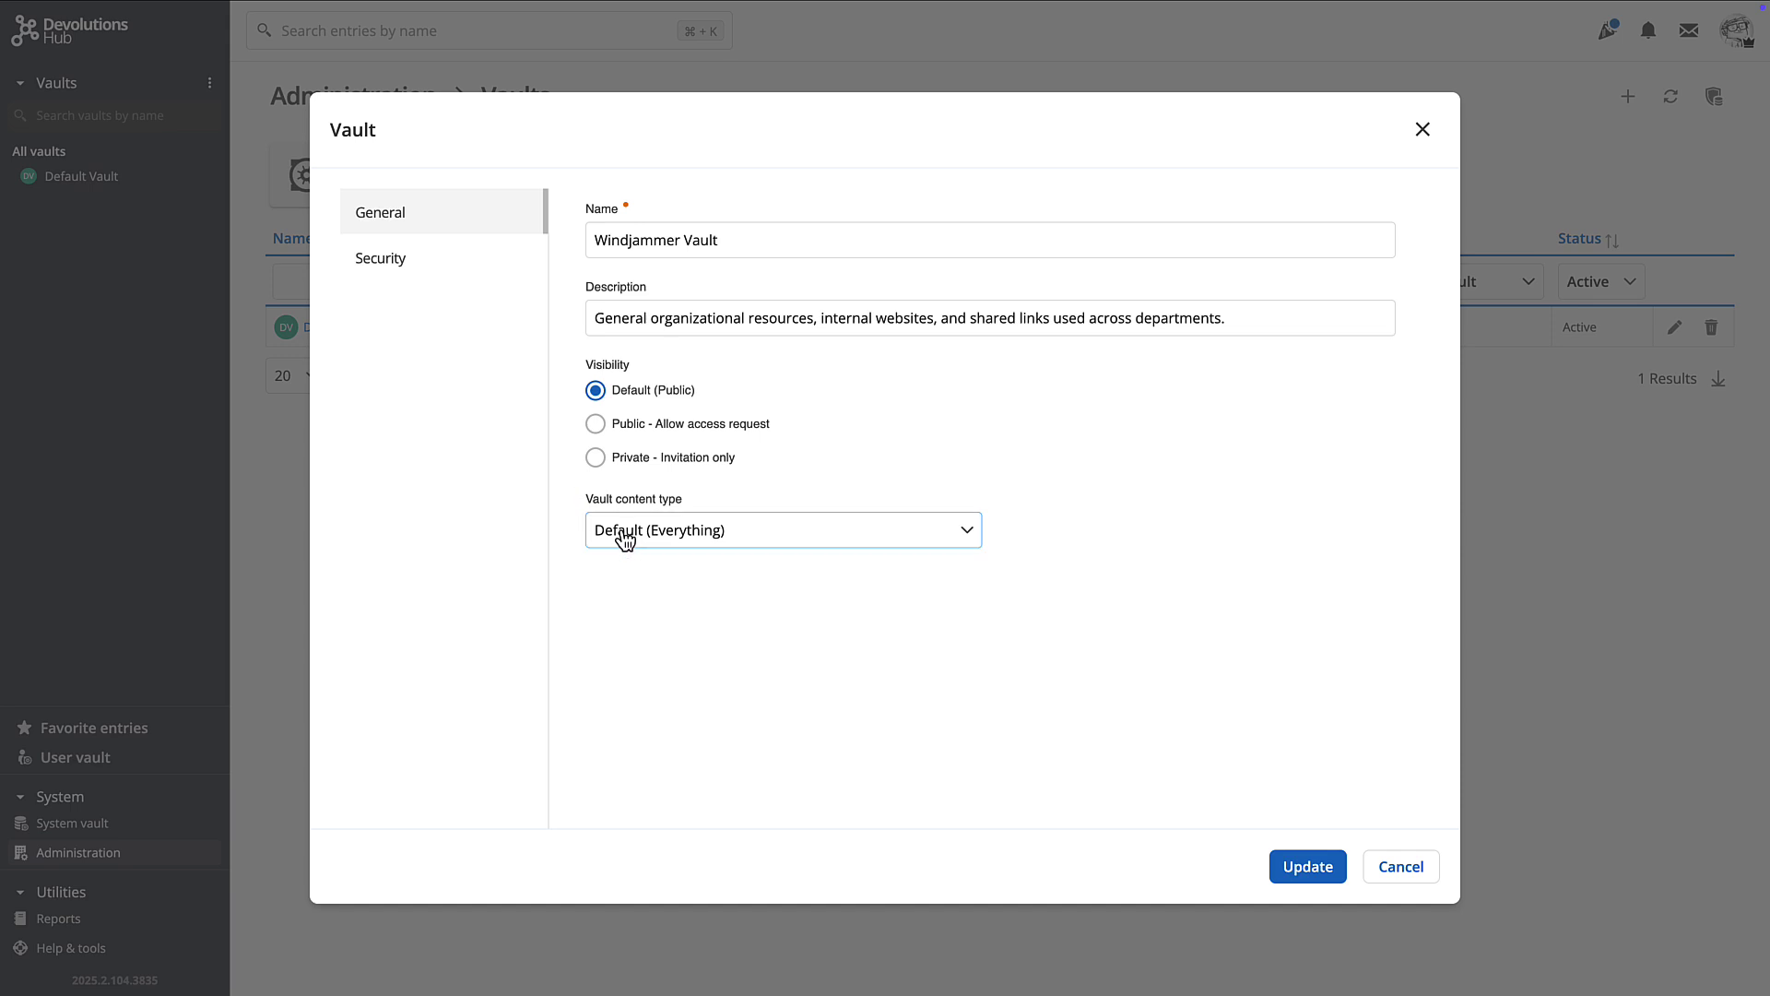
Open the role assignments in the vault's security settings and examine the permissions each role definition grants.
left_click(388, 267)
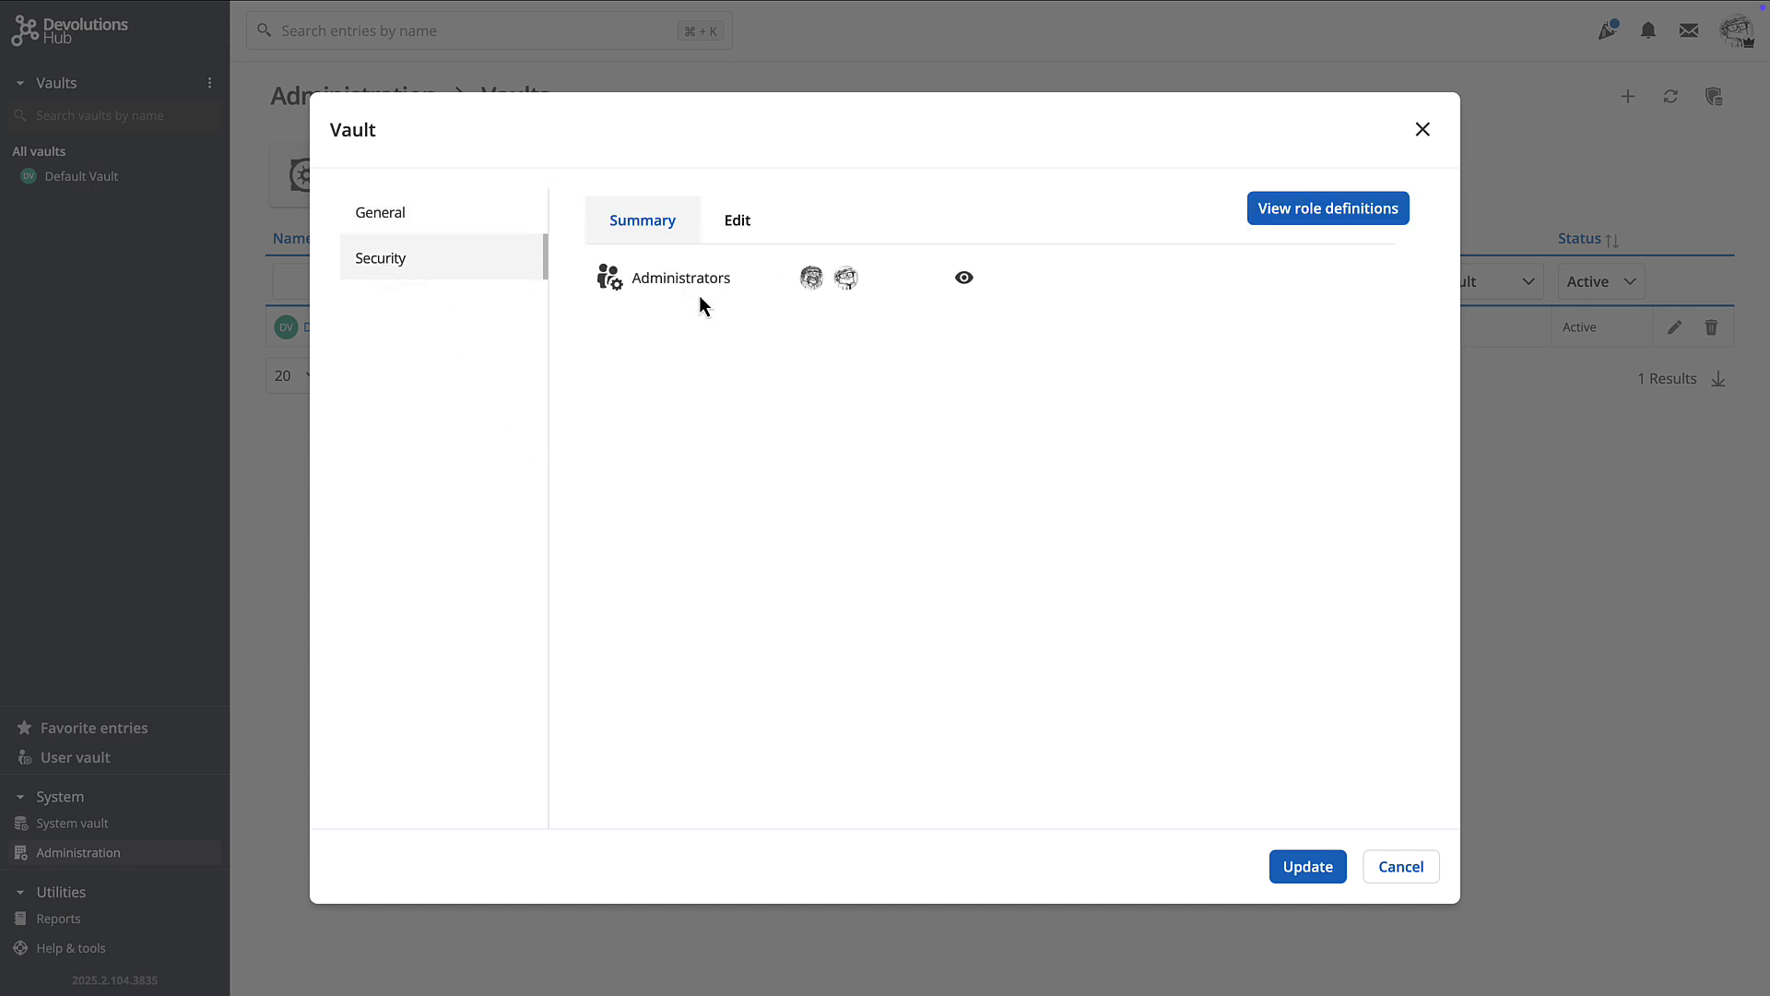
left_click(738, 223)
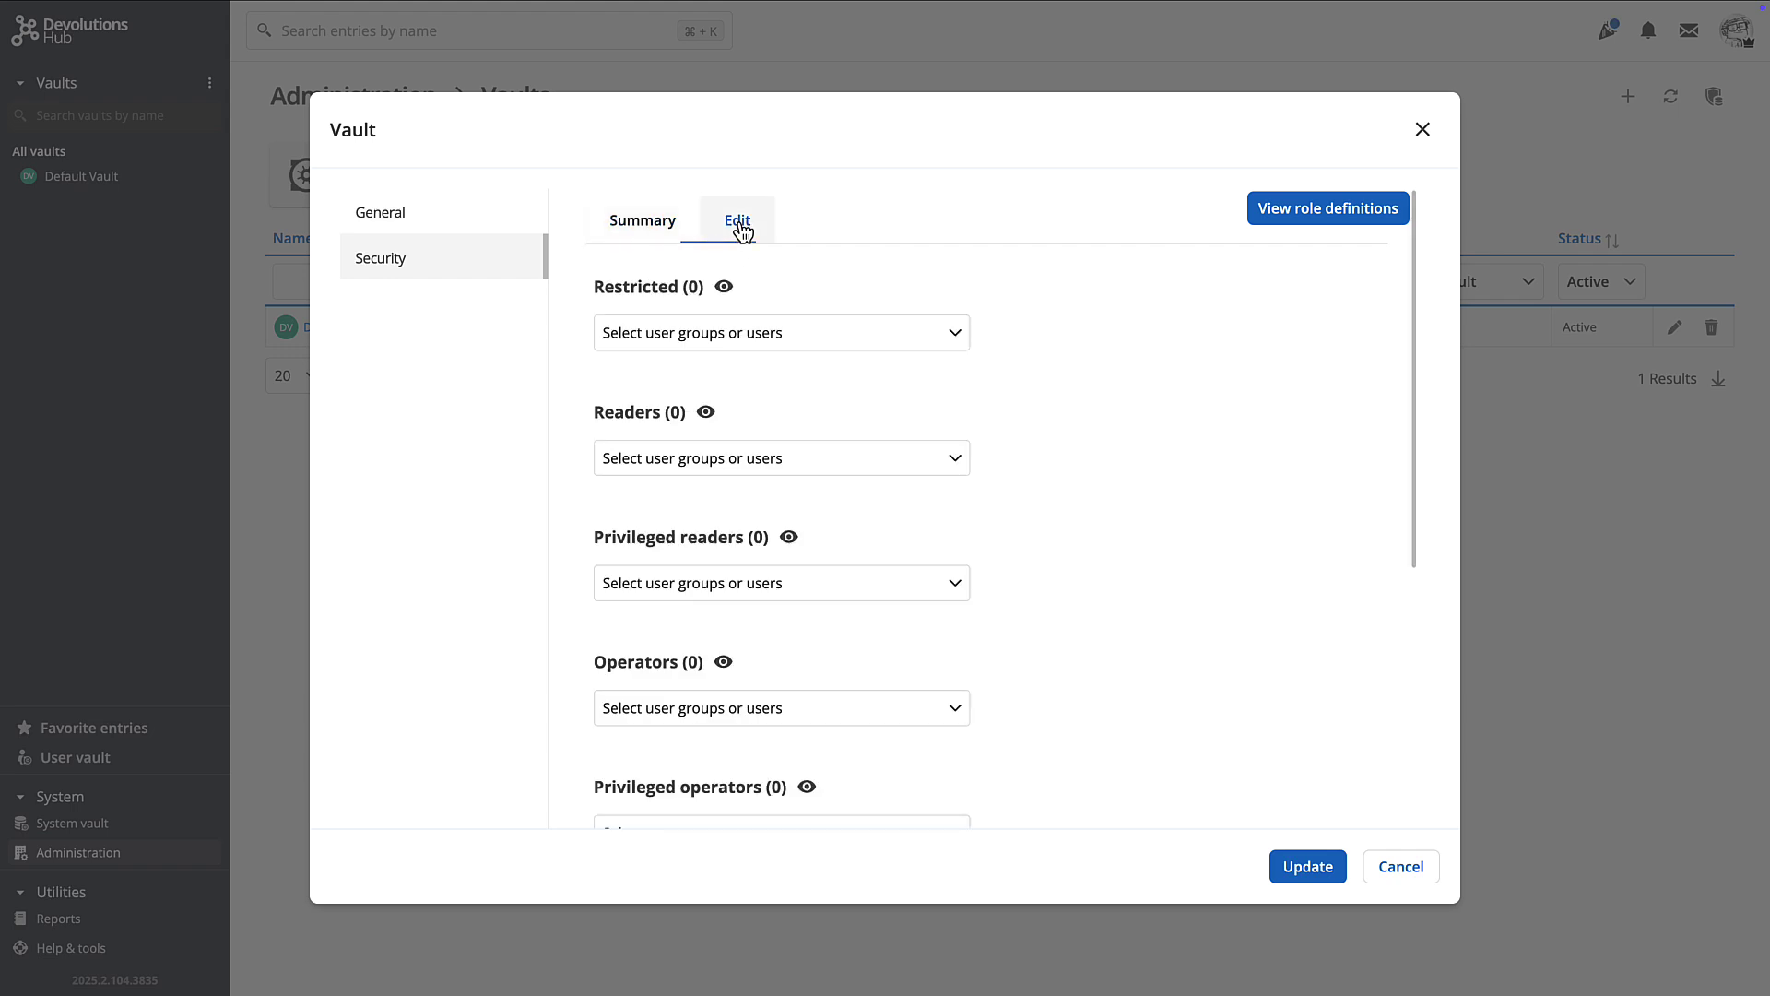
scroll(785, 591, "down", 1)
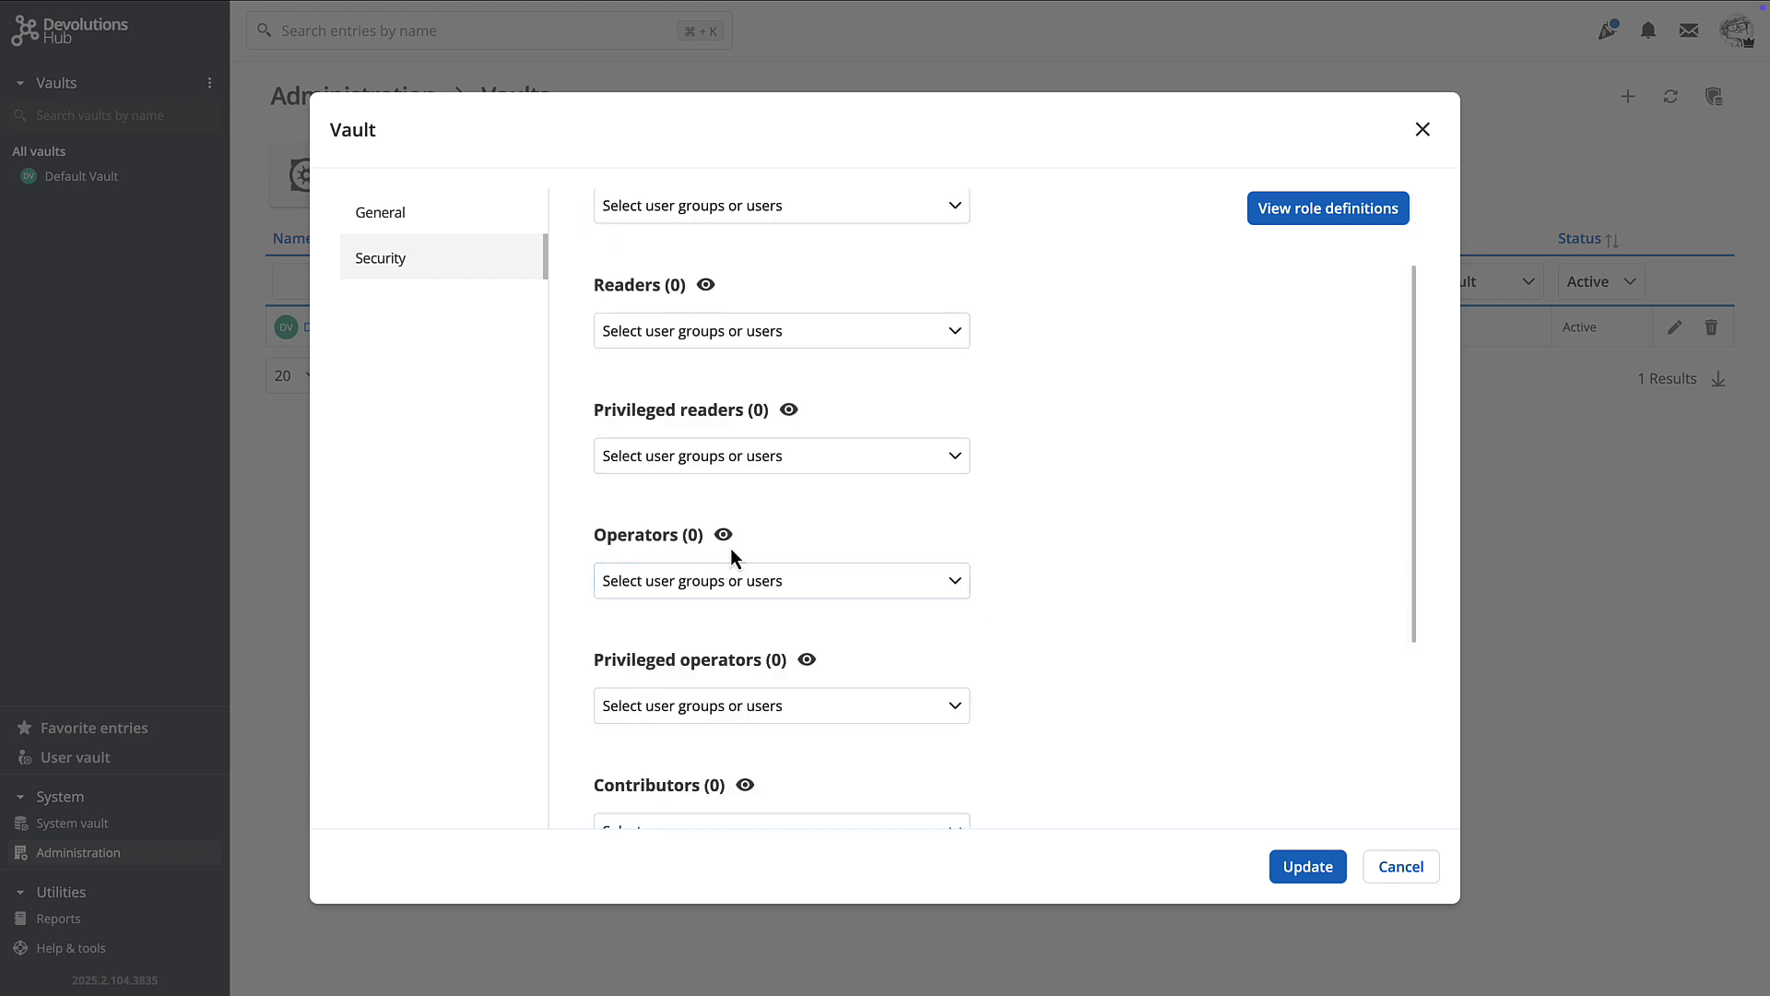
mouse_move(726, 546)
left_click(1302, 214)
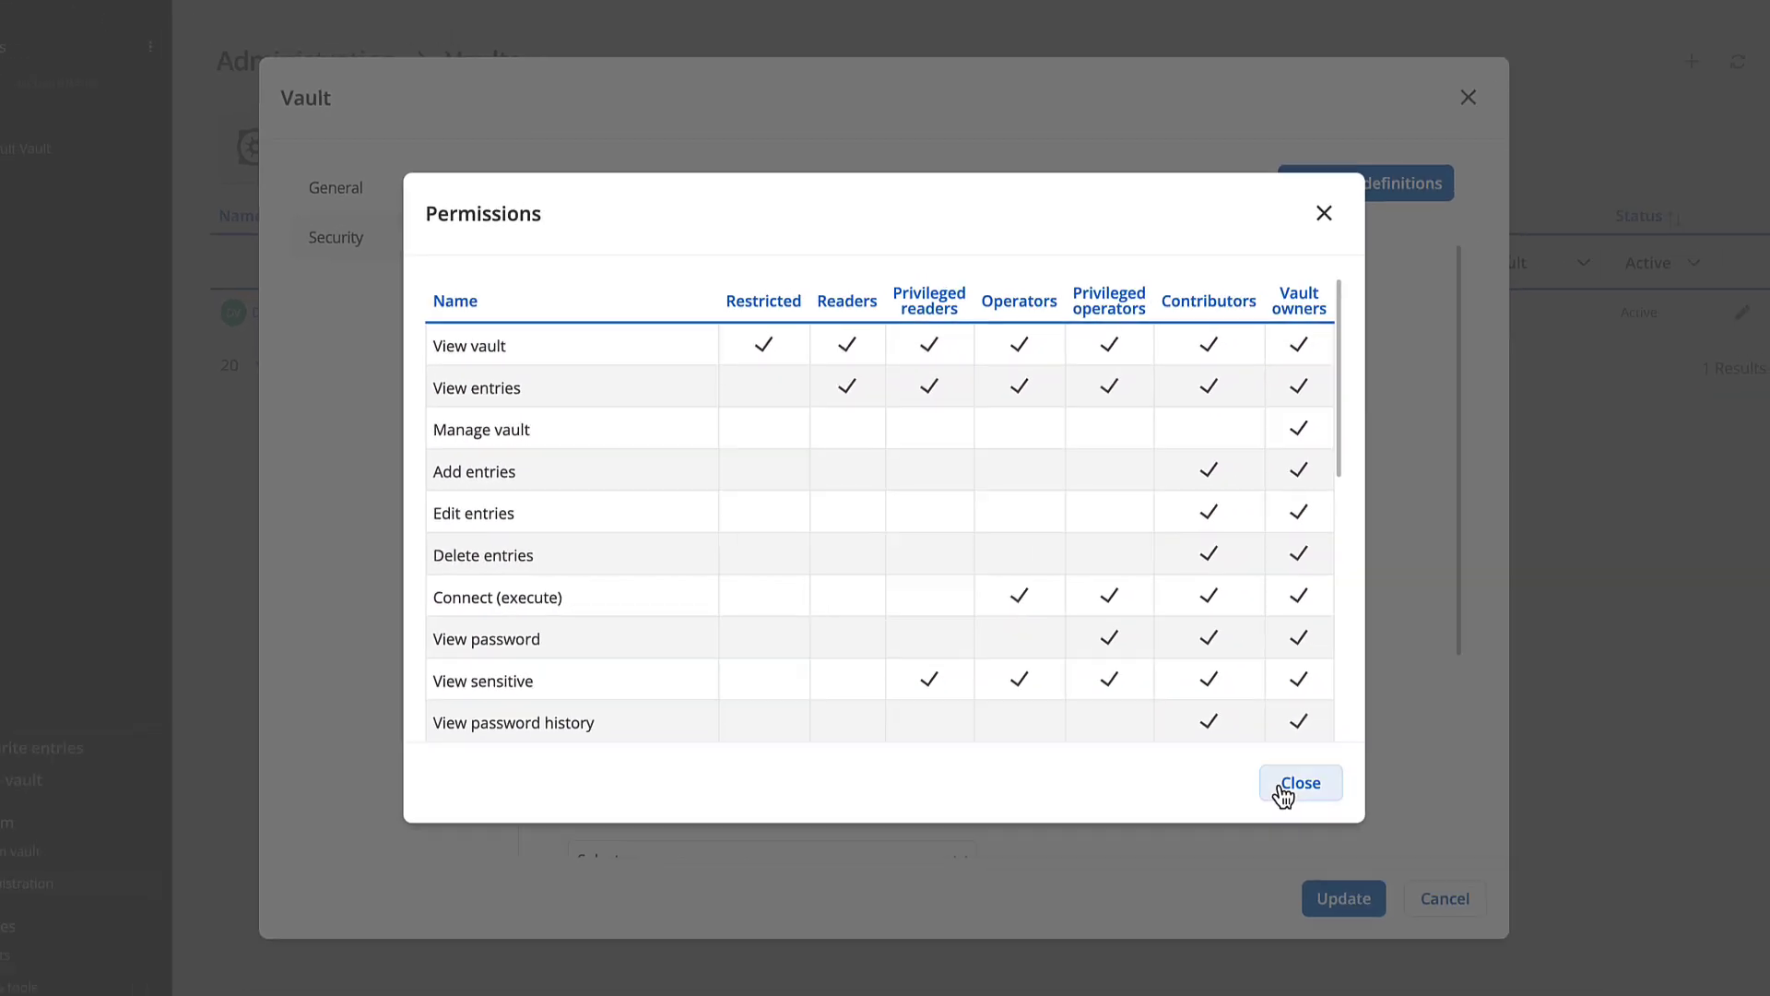
left_click(1406, 856)
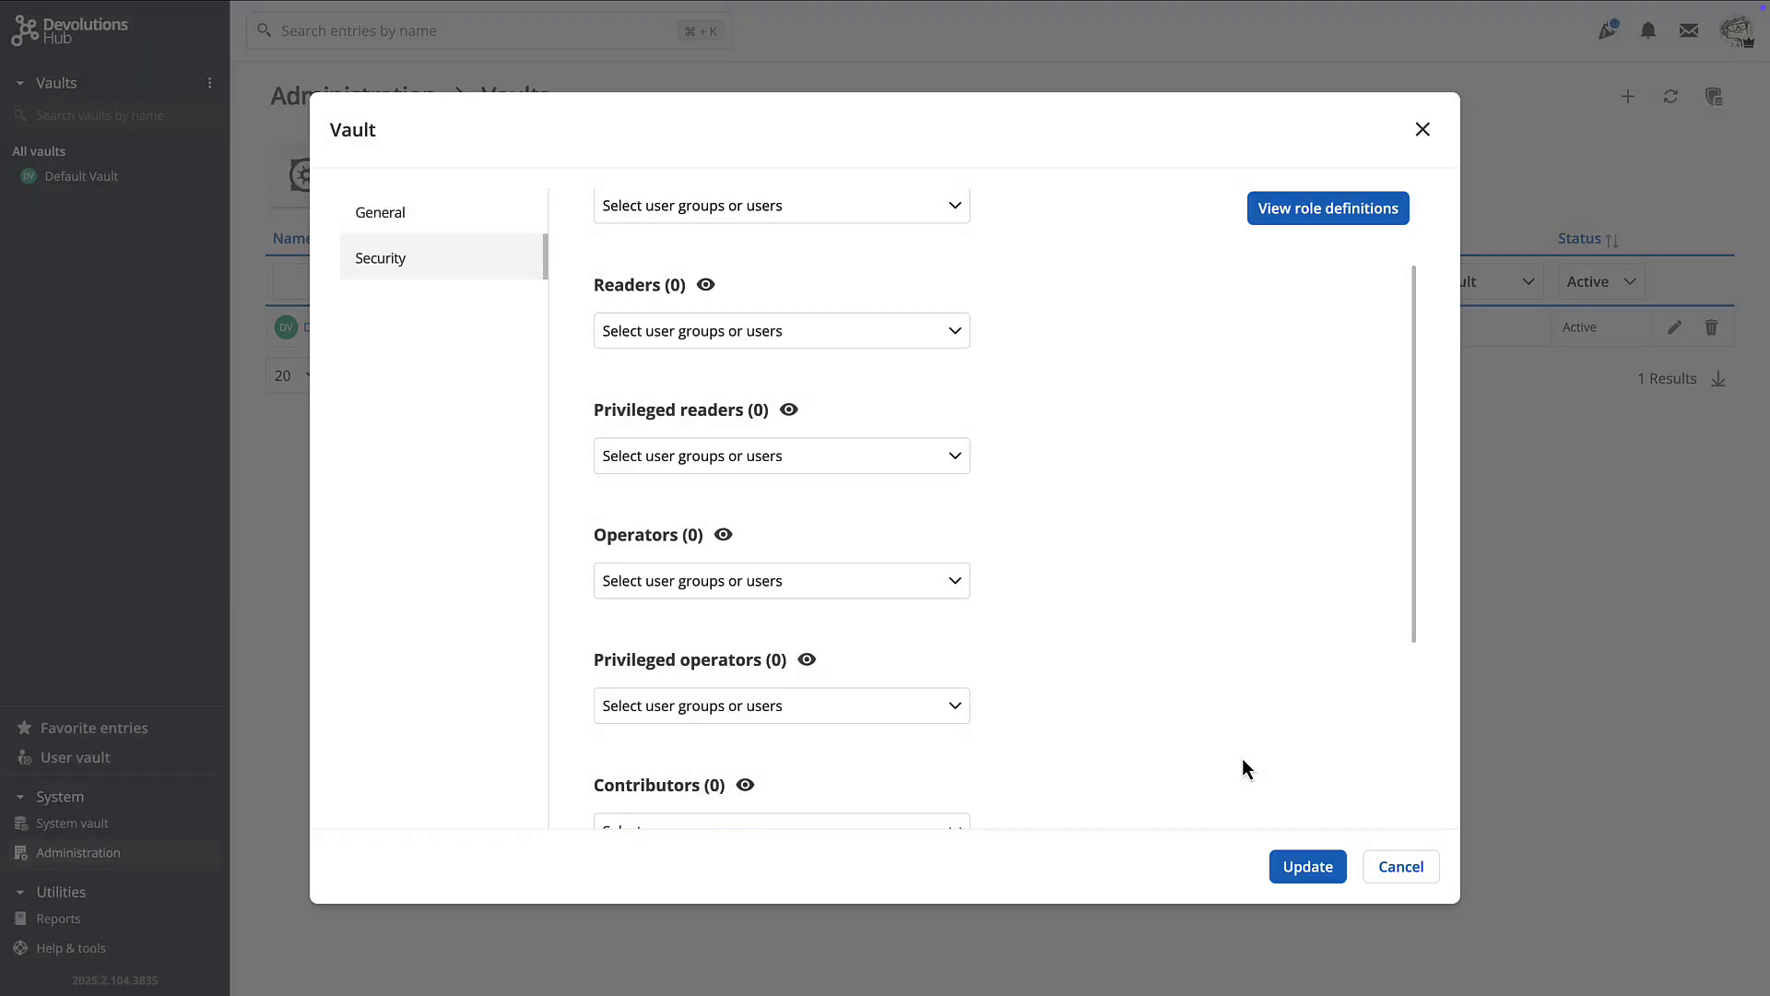
Assign the Employees and Technicians groups as Operators of Windjammer Vault and save the vault.
left_click(949, 587)
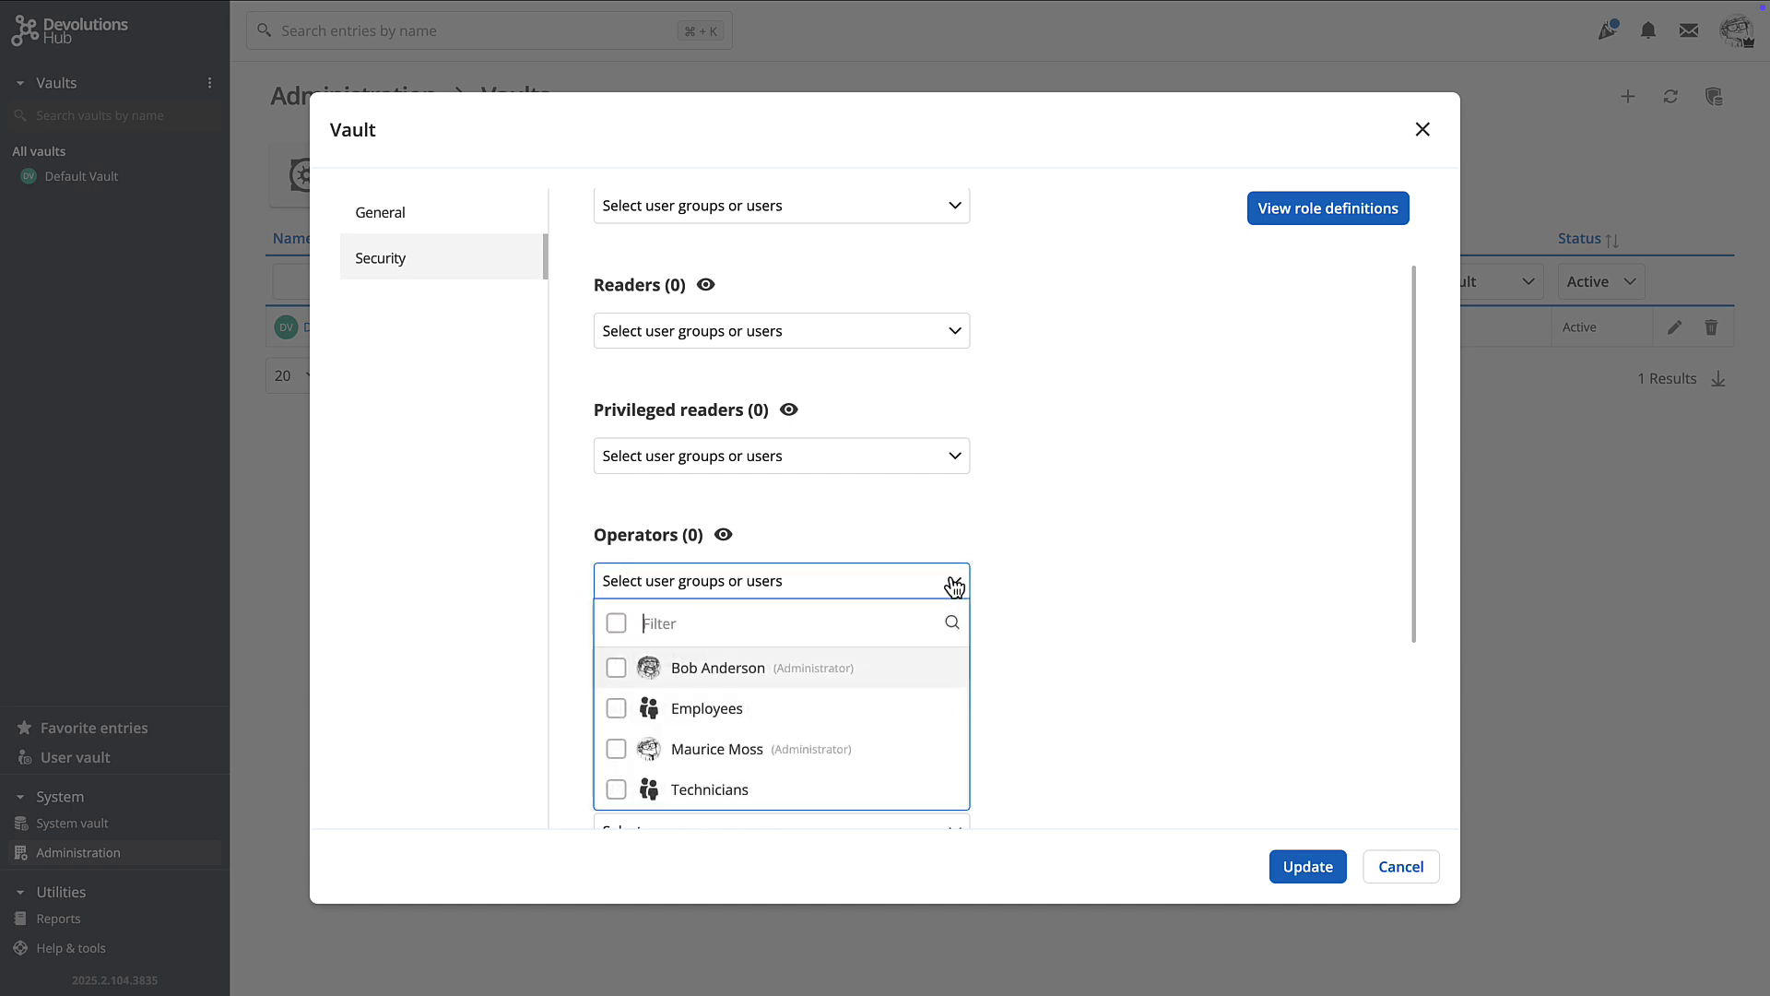
left_click(616, 709)
left_click(616, 789)
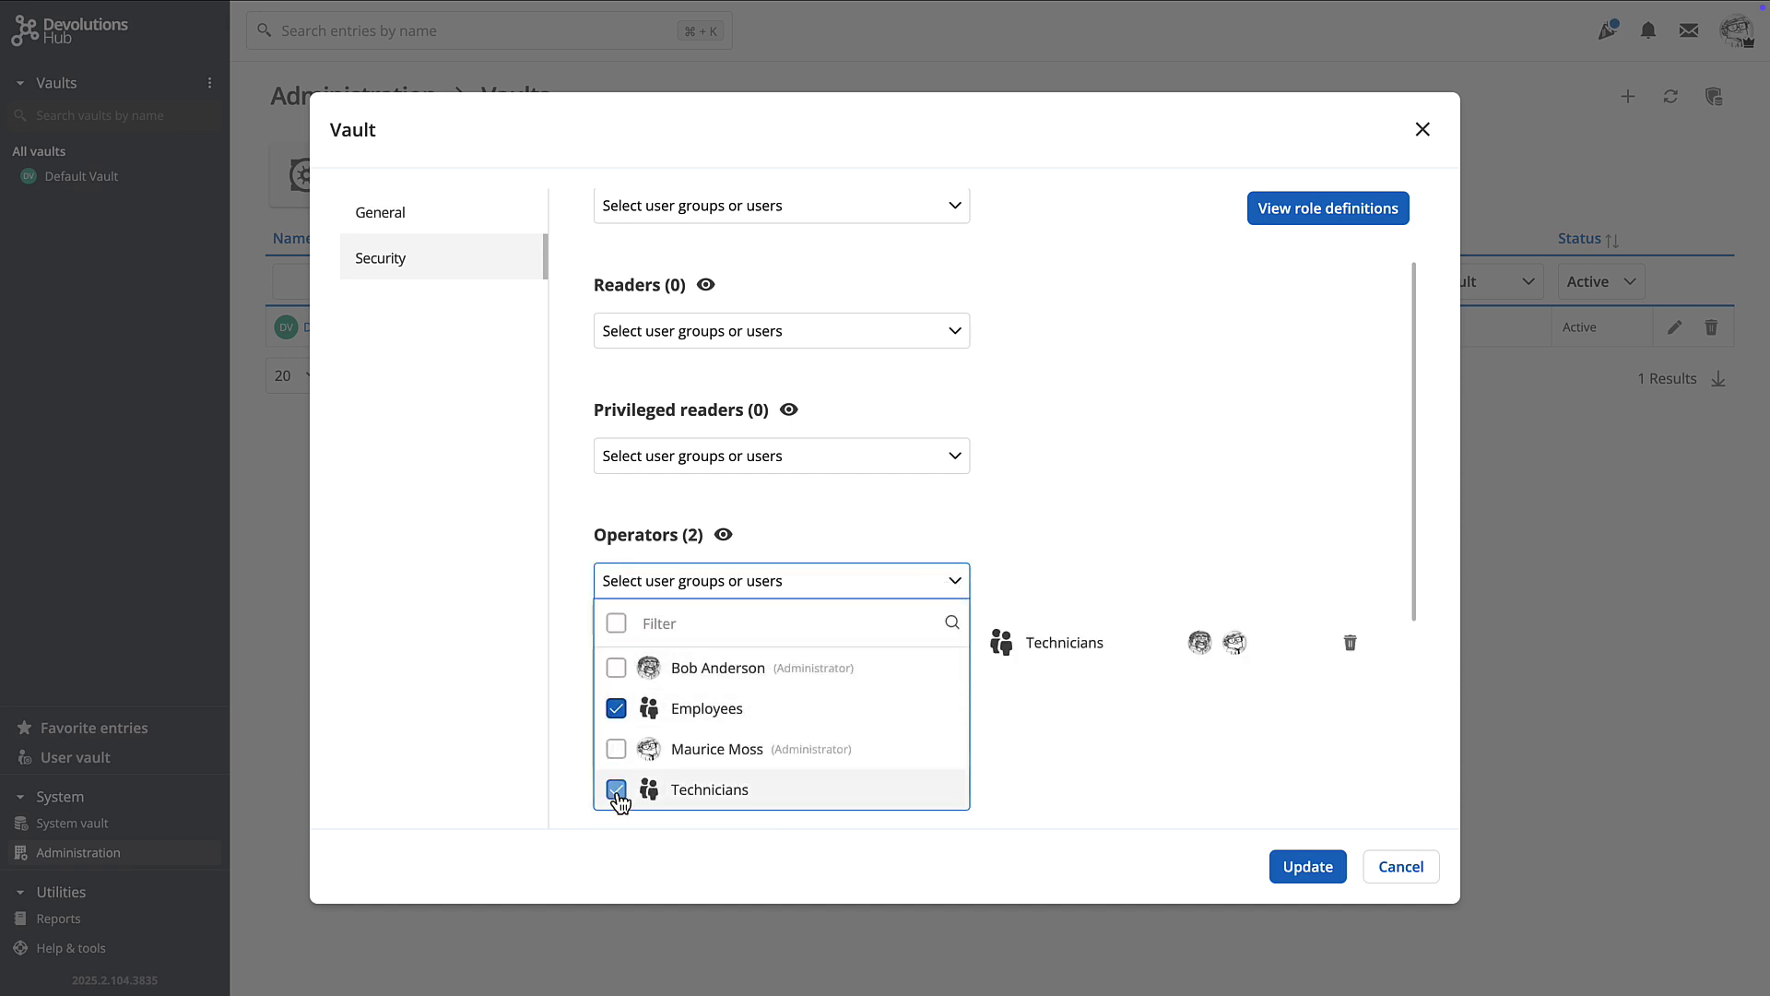
left_click(1111, 710)
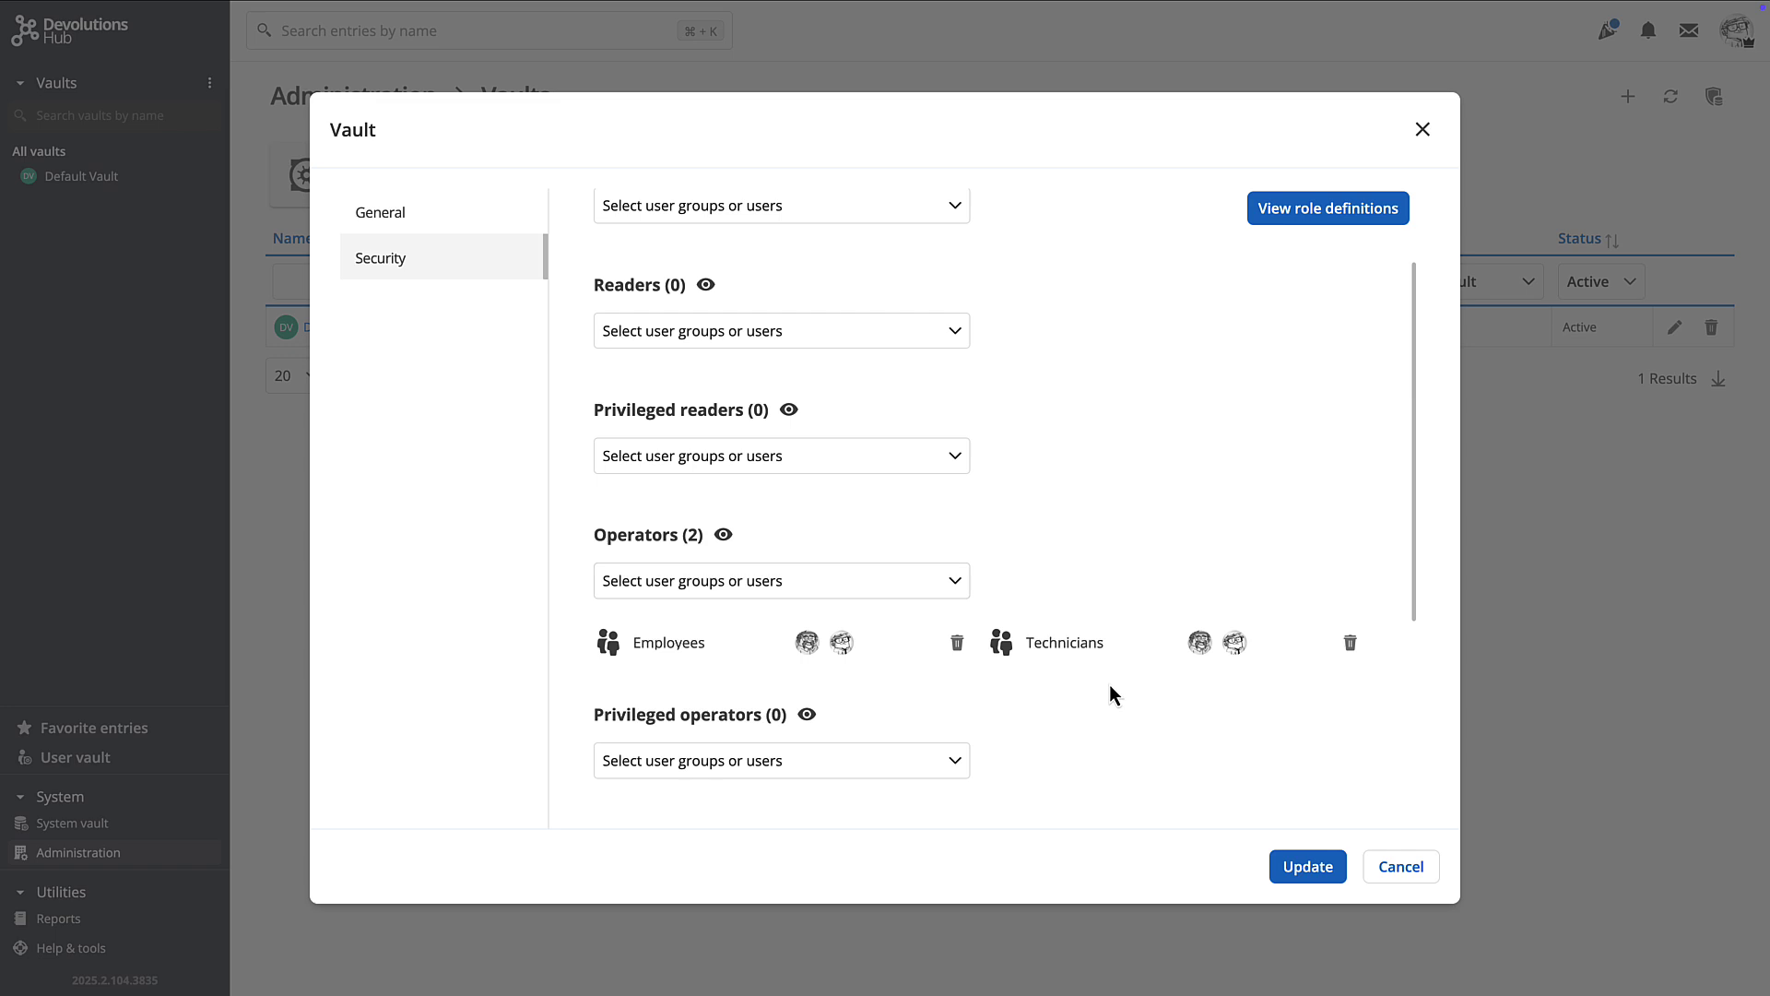
left_click(1298, 872)
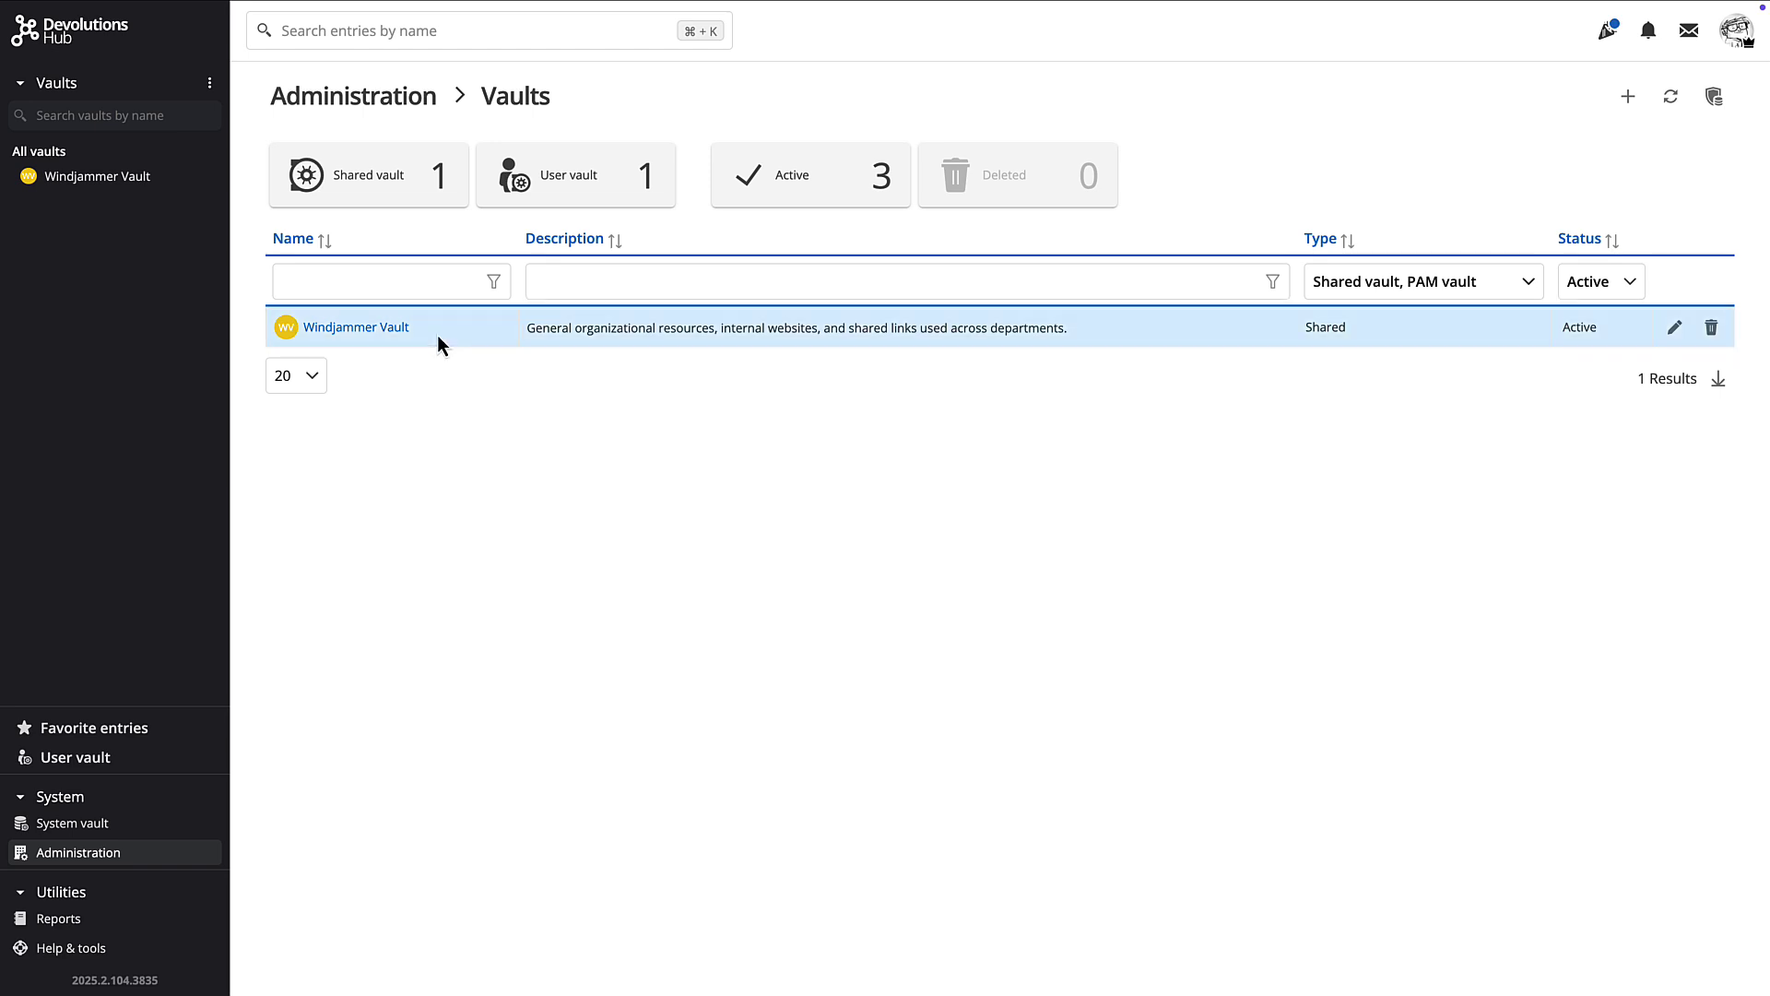
Add standard vaults named Windjammer IT and Windjammer Service Desk.
left_click(1627, 97)
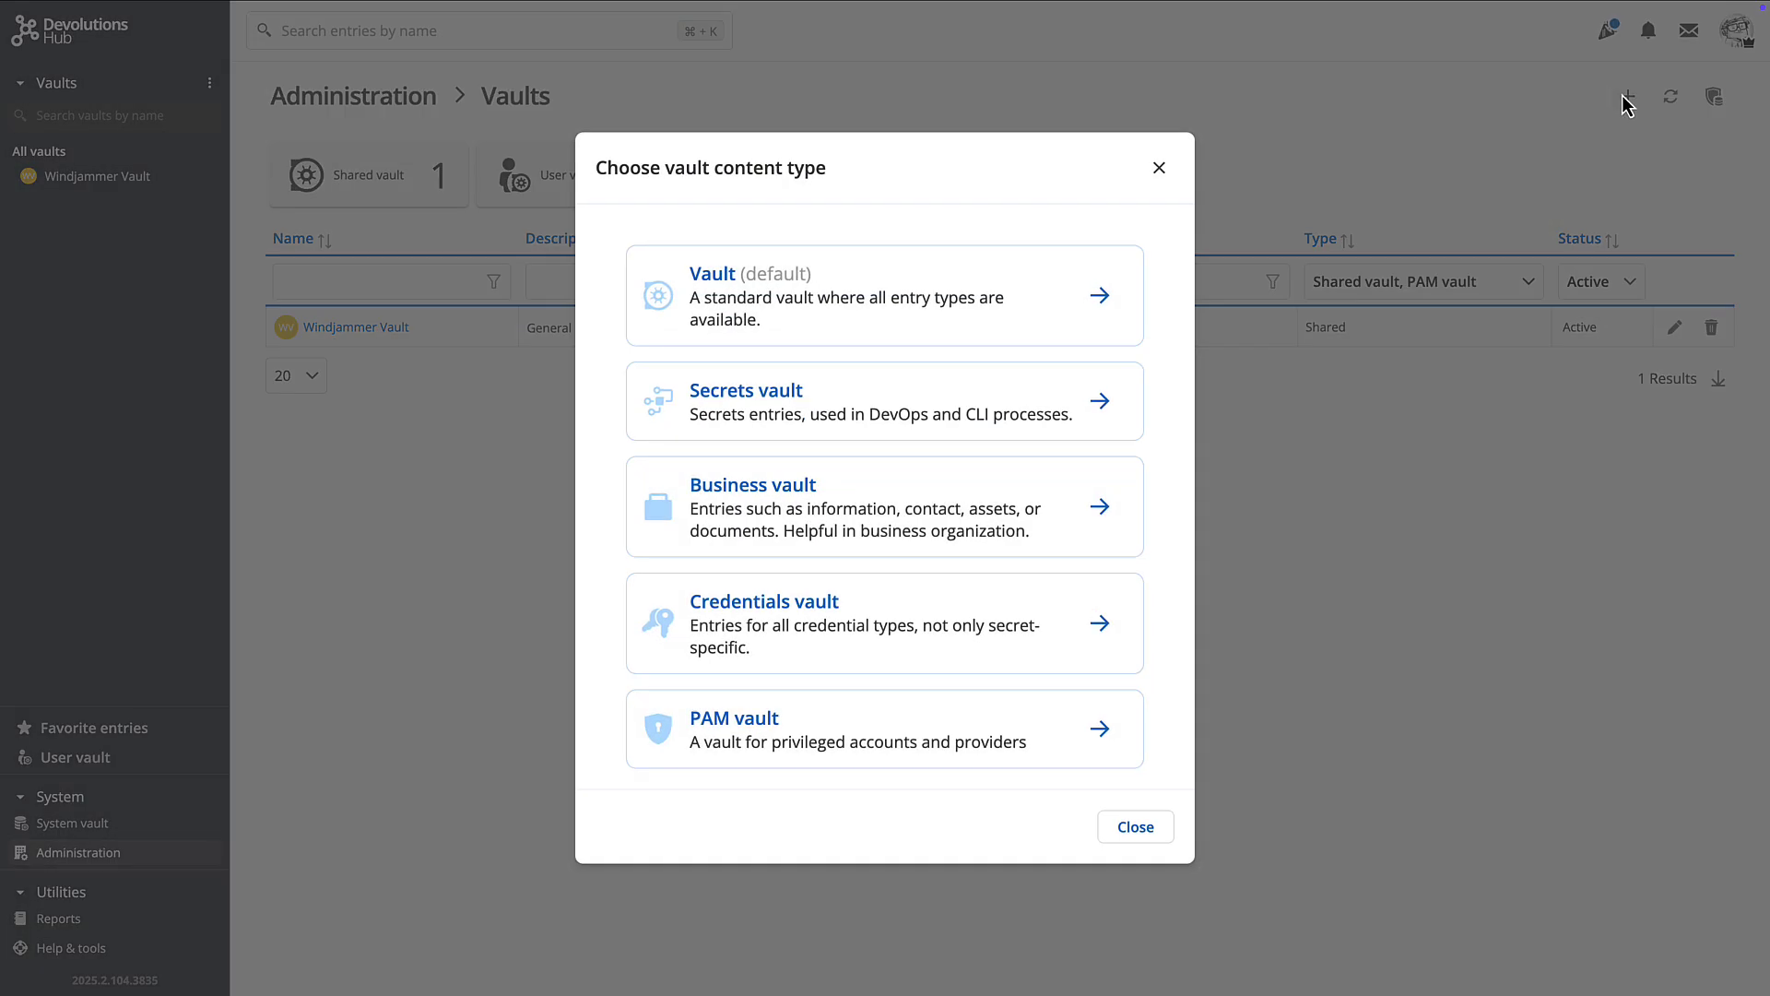
left_click(893, 309)
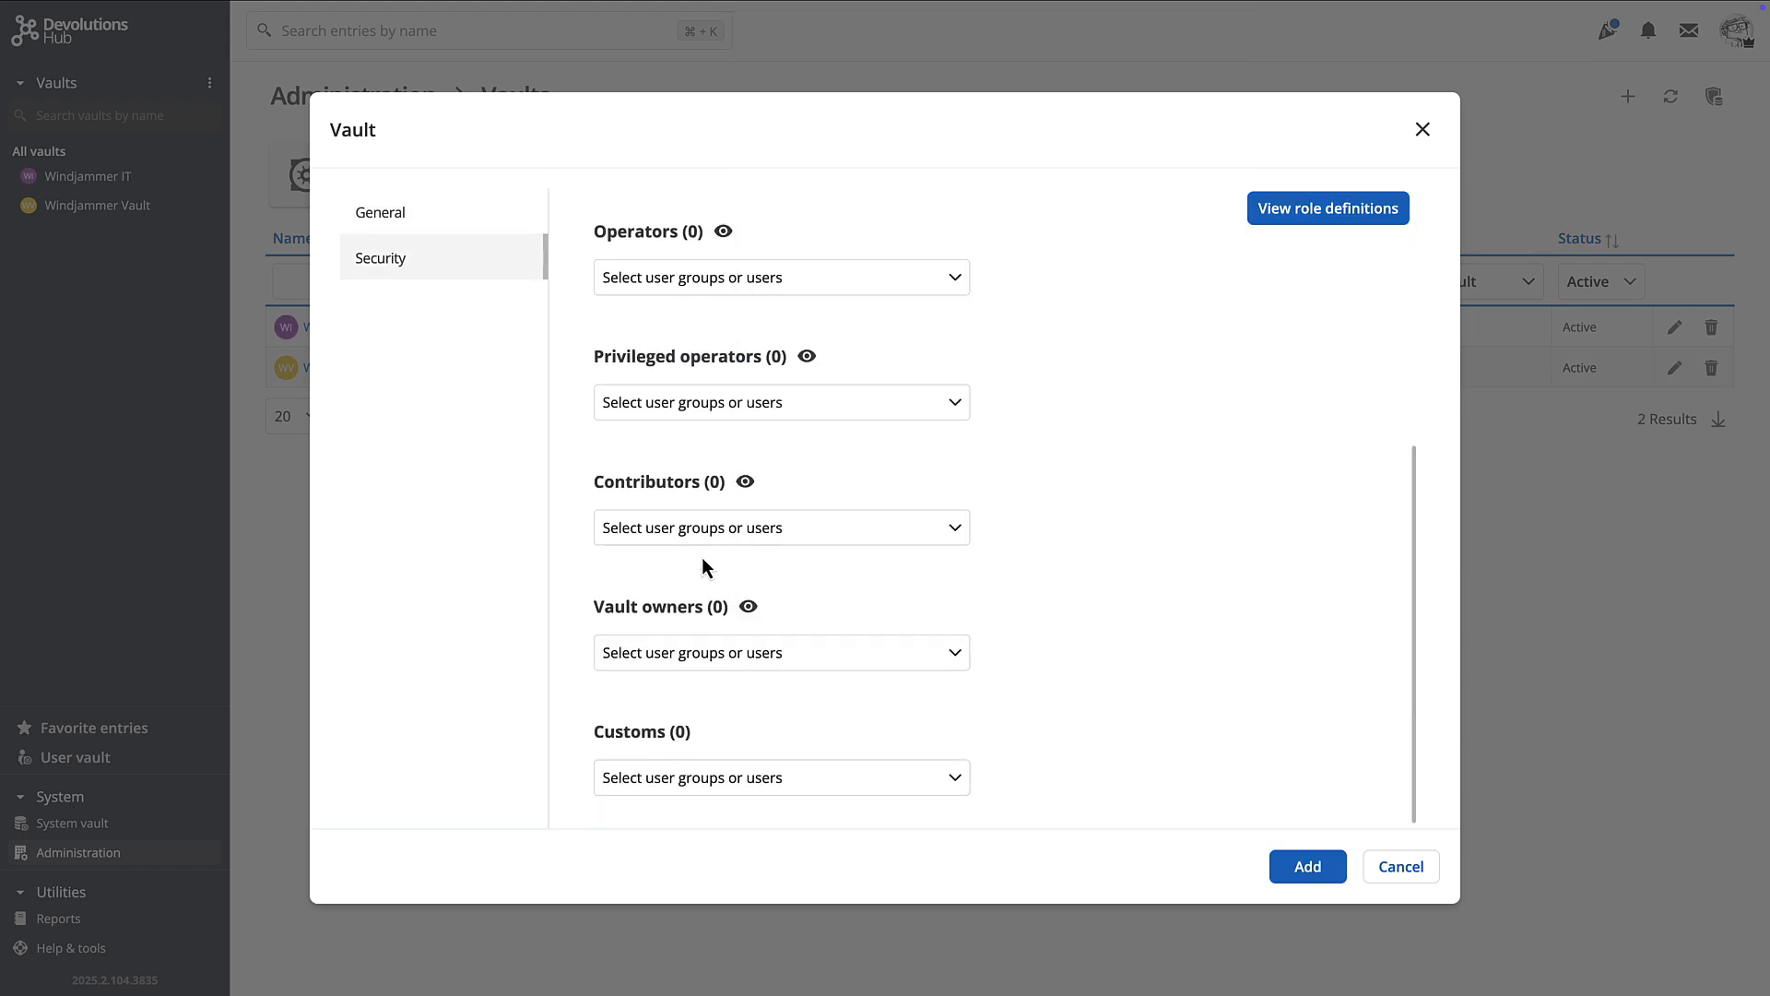
left_click(1307, 872)
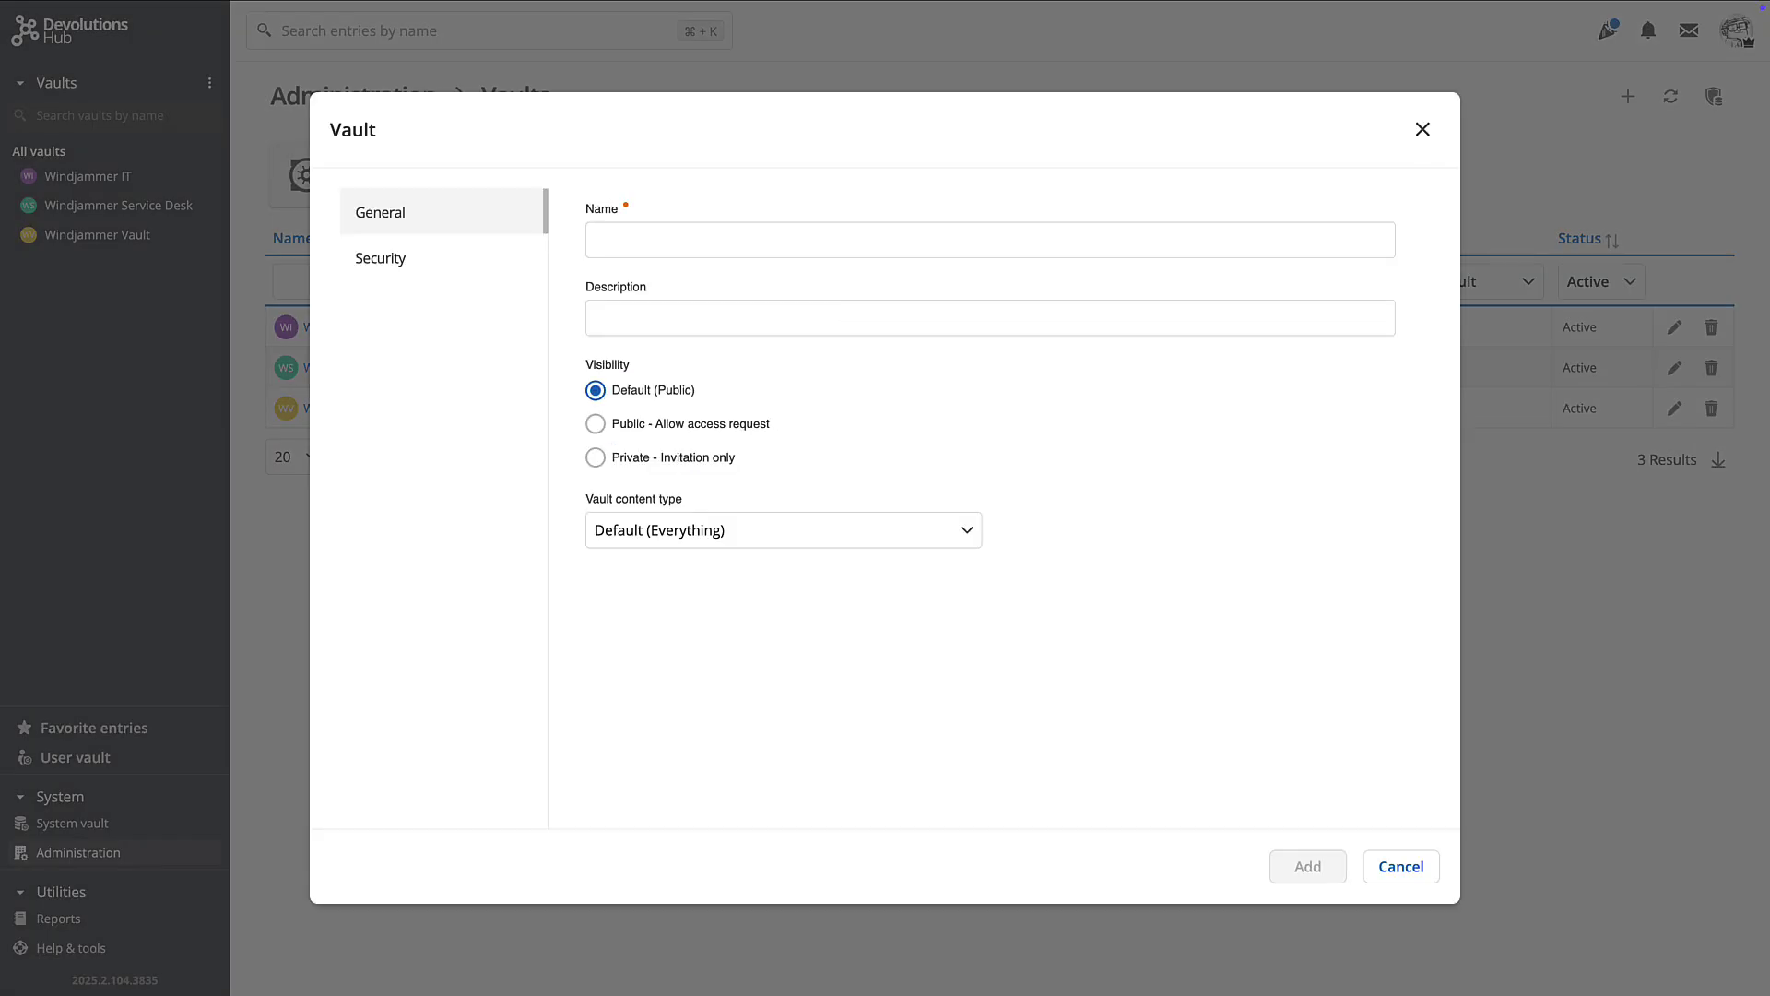
Add the Windjammer Administration vault with the description "Resources related to human resources, payroll, accounting systems, and other managerial operations.".
type("Windjammer Administration")
key("Tab")
type("Resources related to human resources, payroll, accounting systems, and other managerial operations.")
left_click(783, 533)
left_click(713, 647)
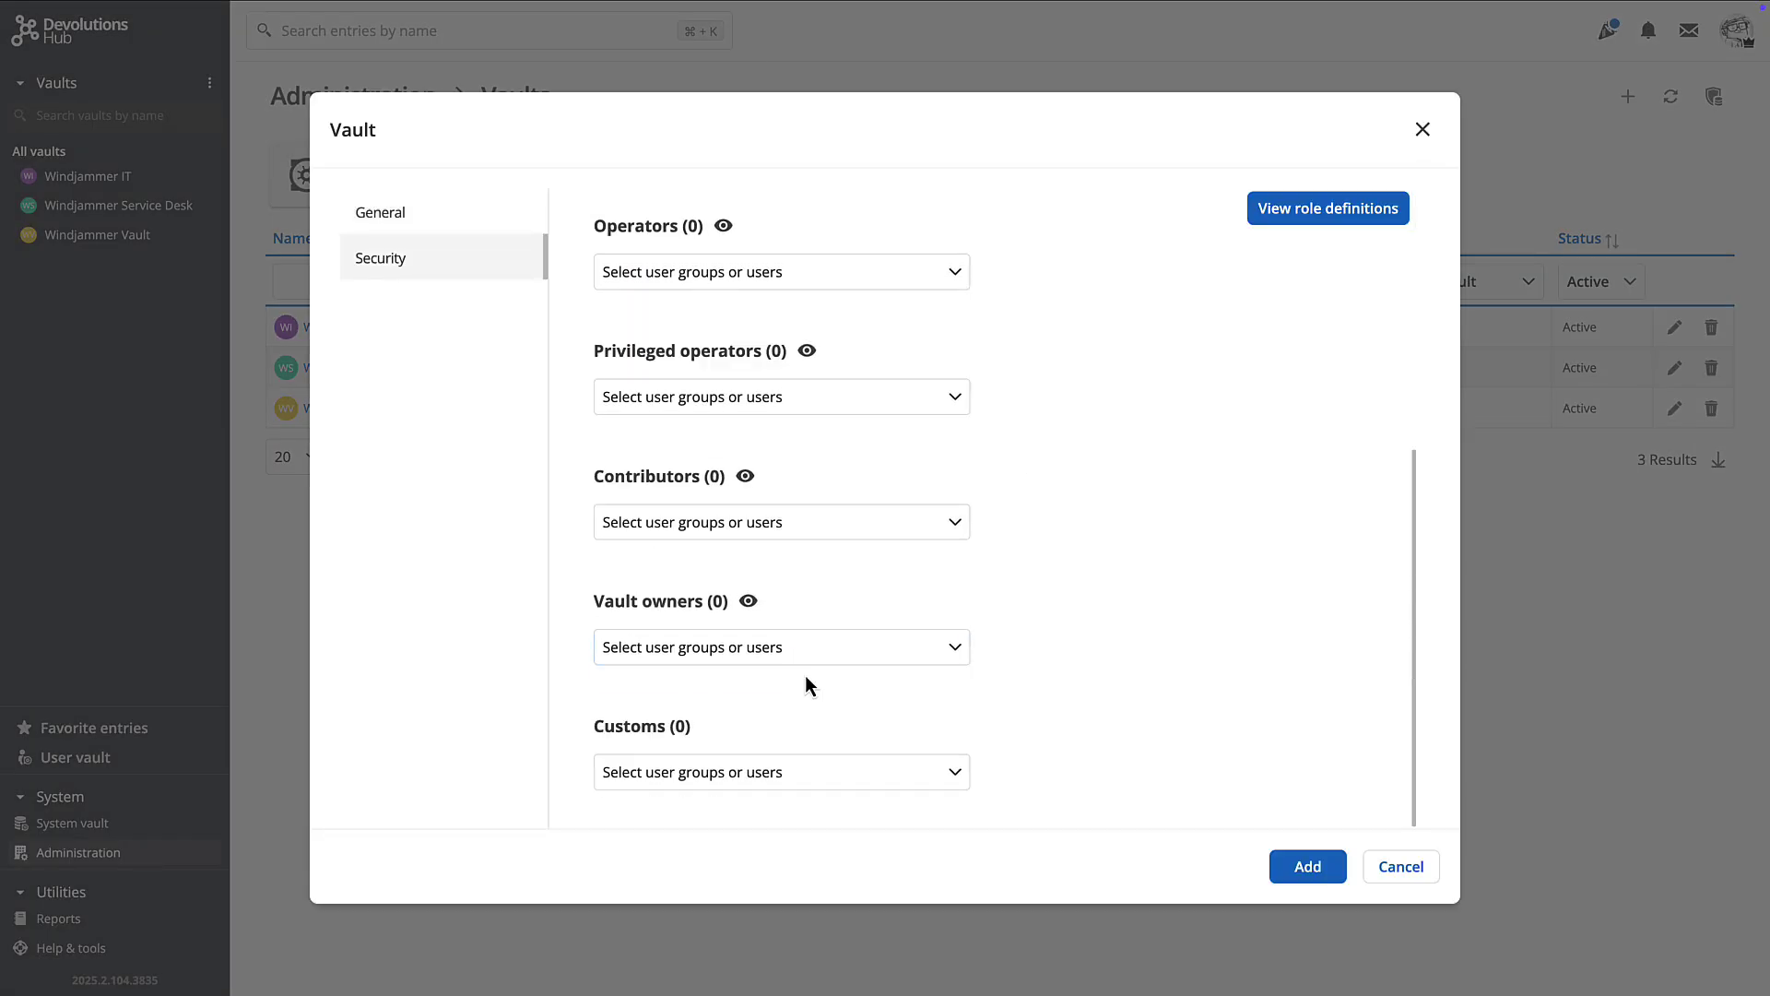
scroll(1131, 621, "up", 2)
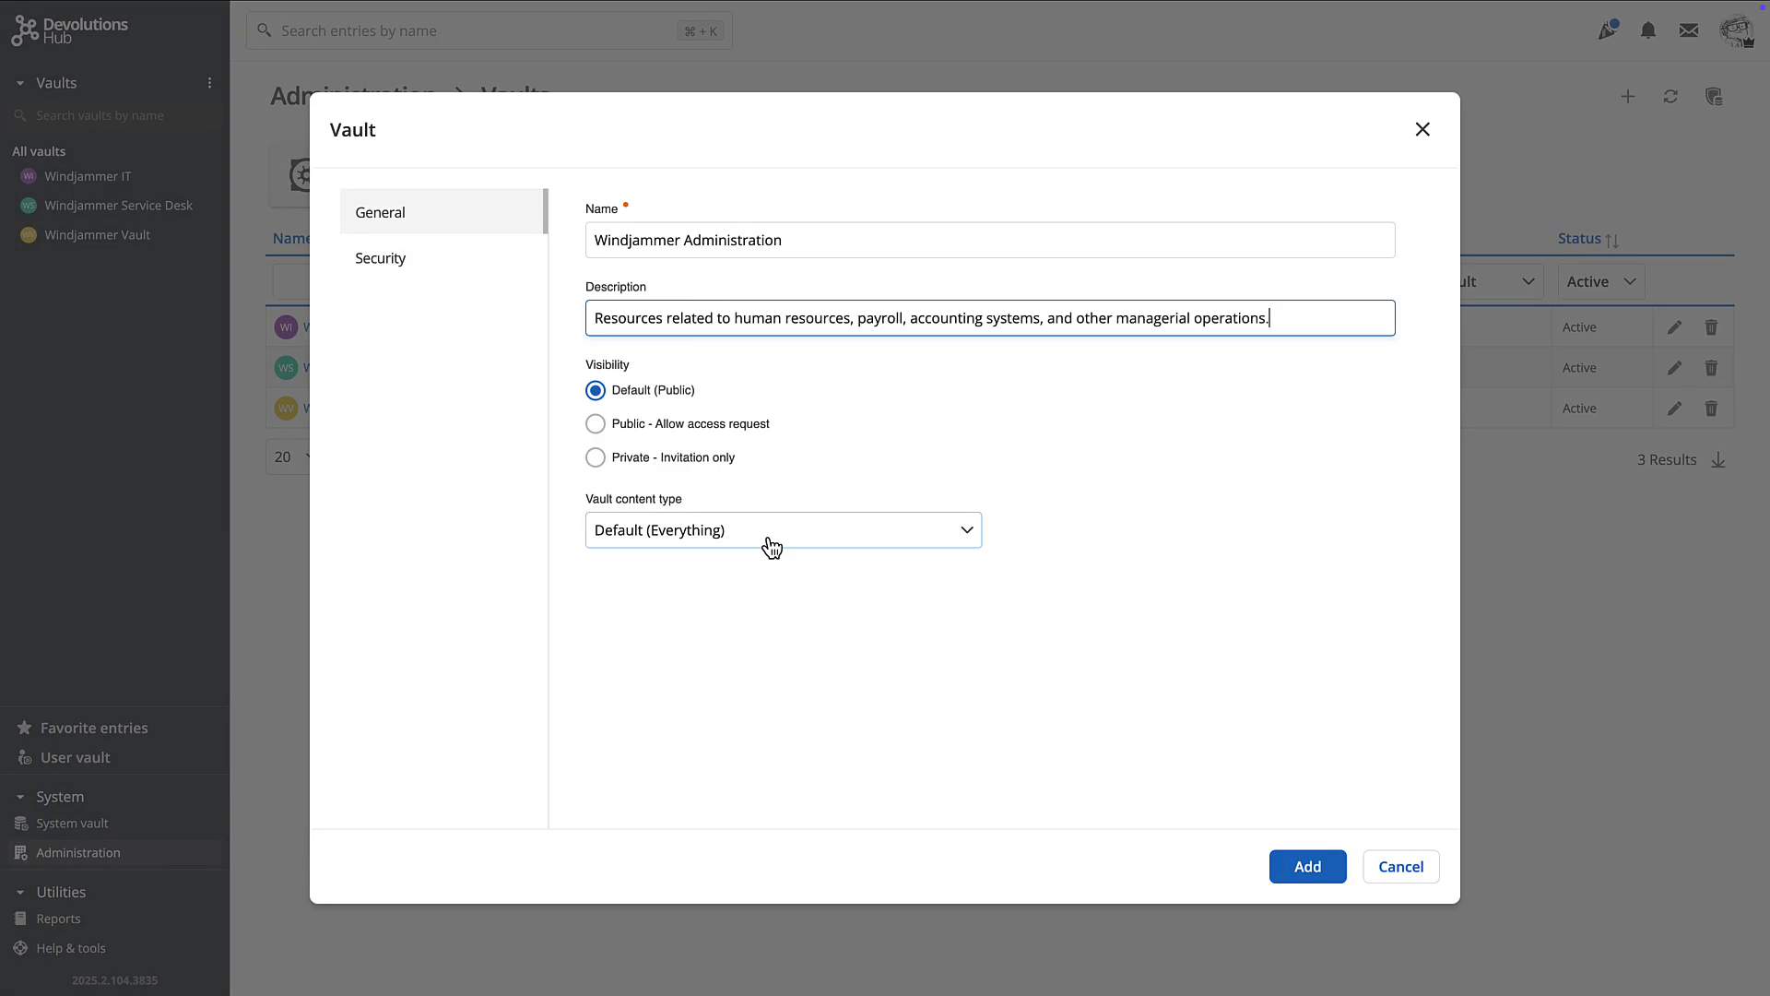
left_click(775, 545)
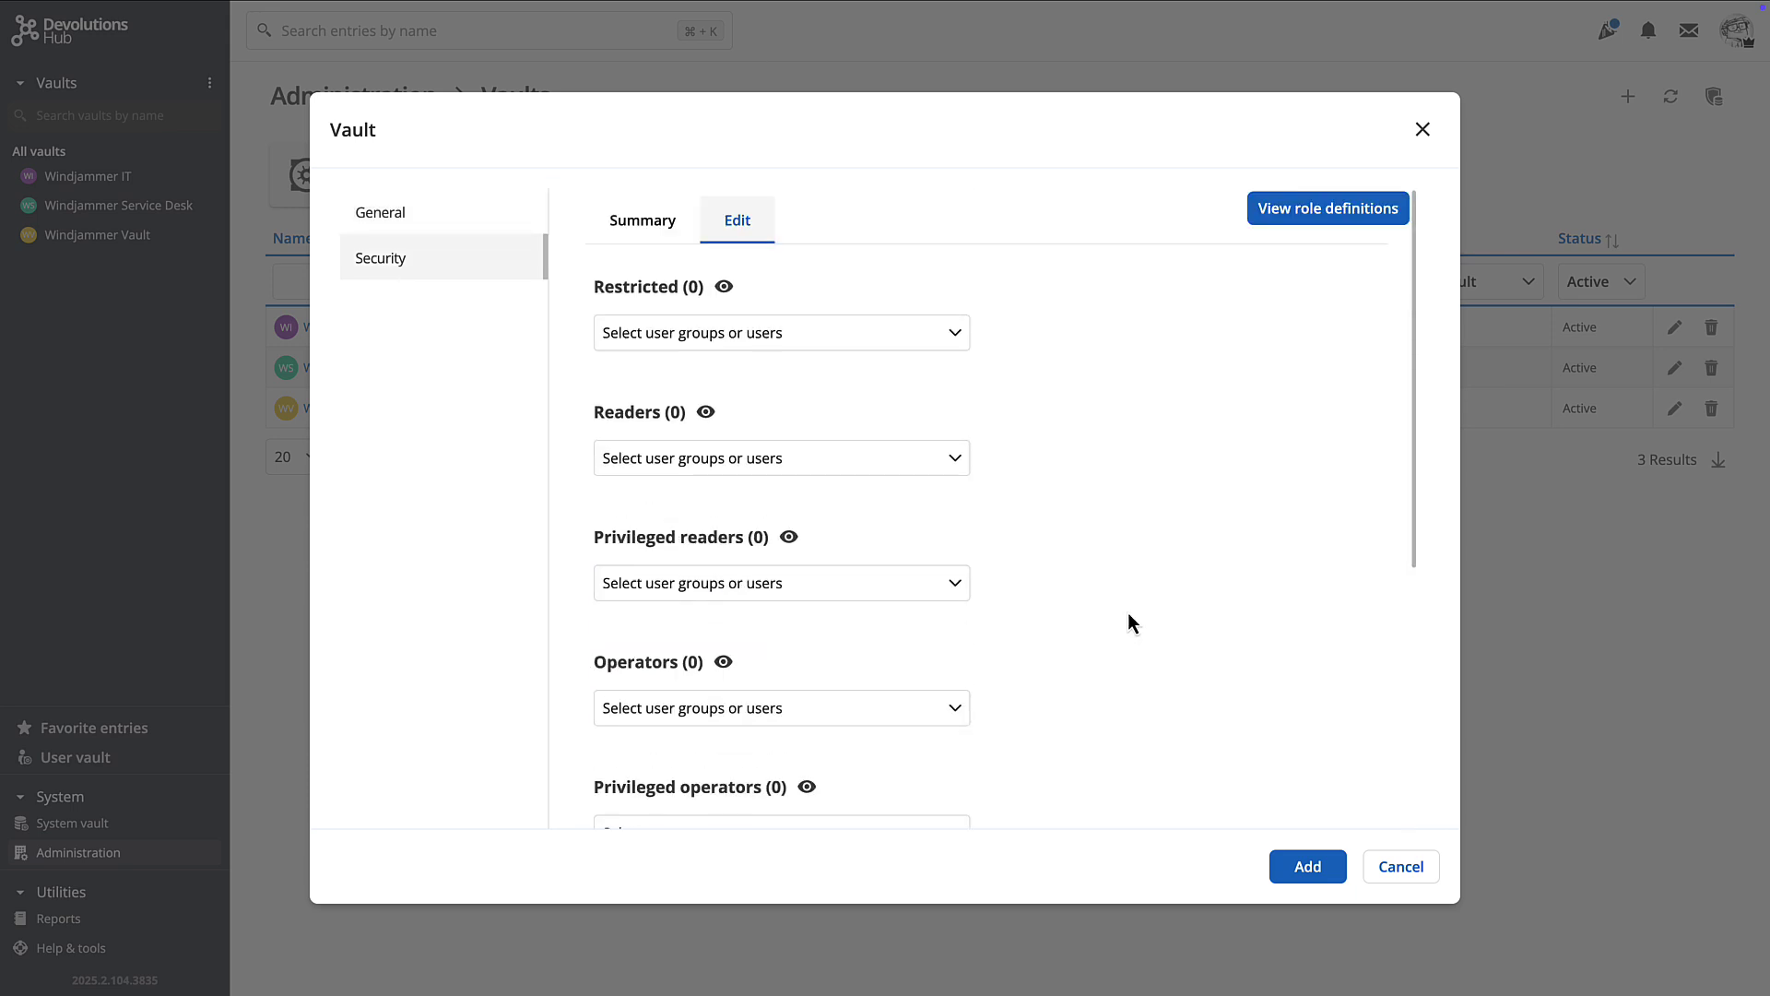
left_click(1308, 866)
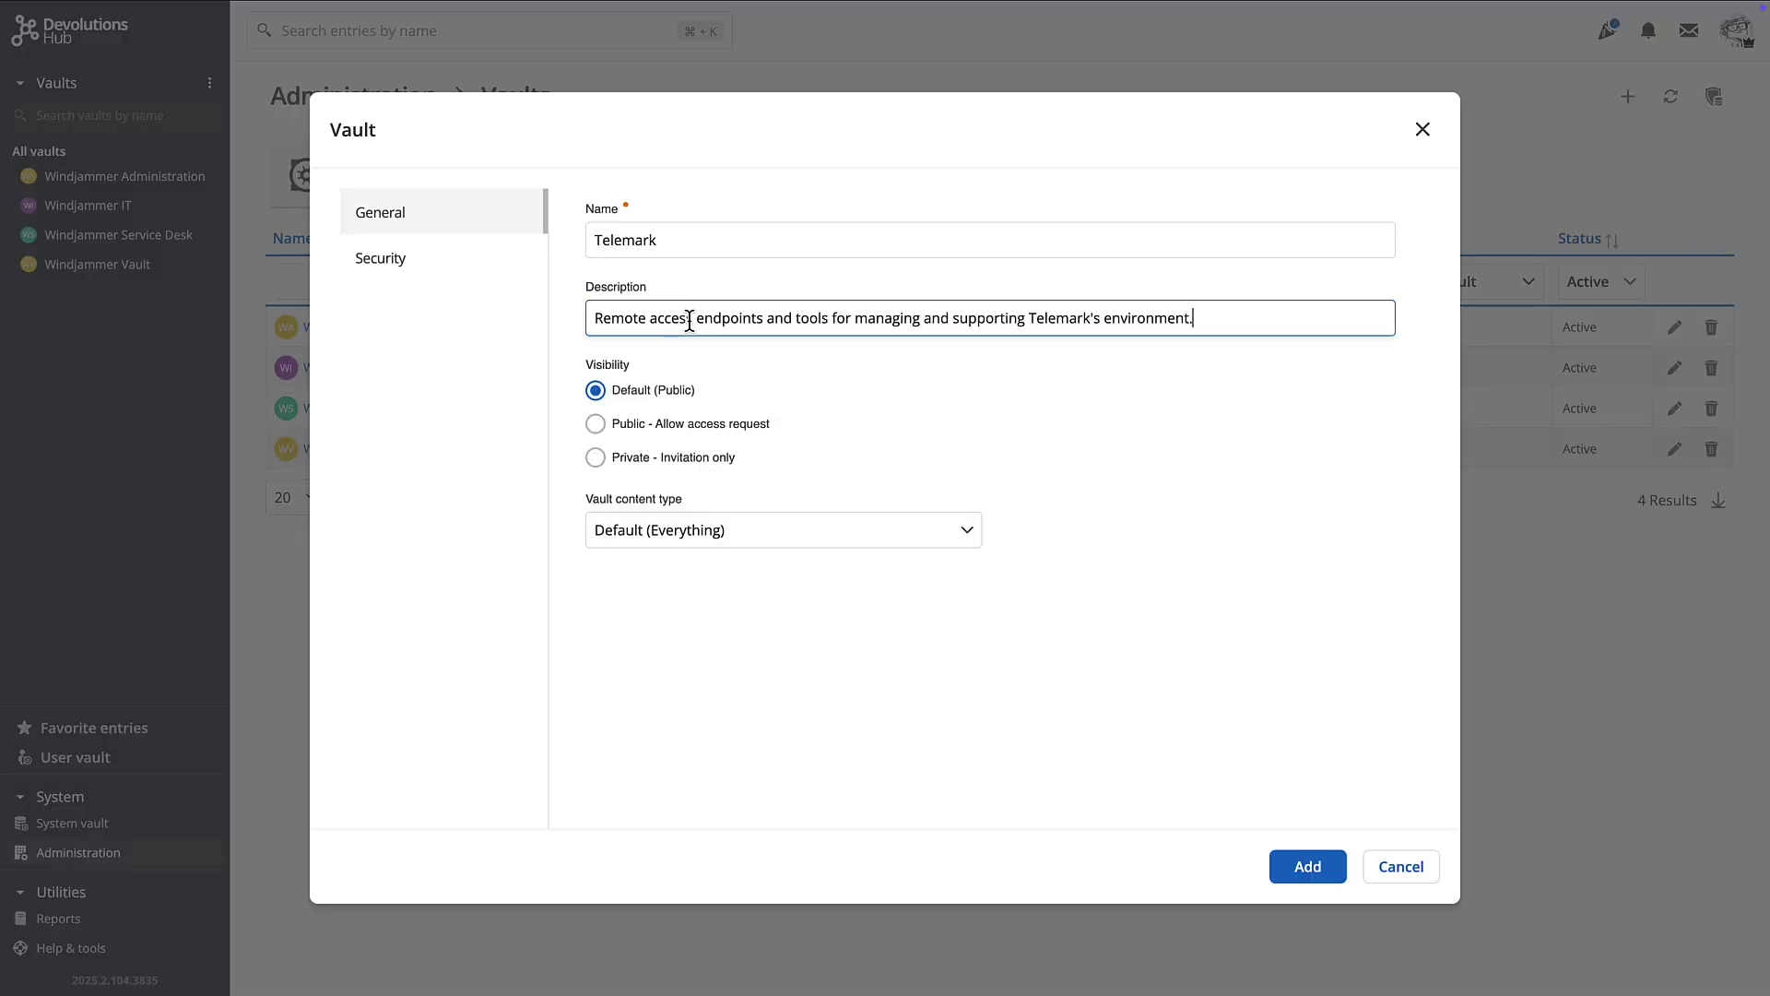
Add the Telemark vault with Private - Invitation only visibility, and return to the Administration overview.
left_click(596, 457)
left_click(406, 266)
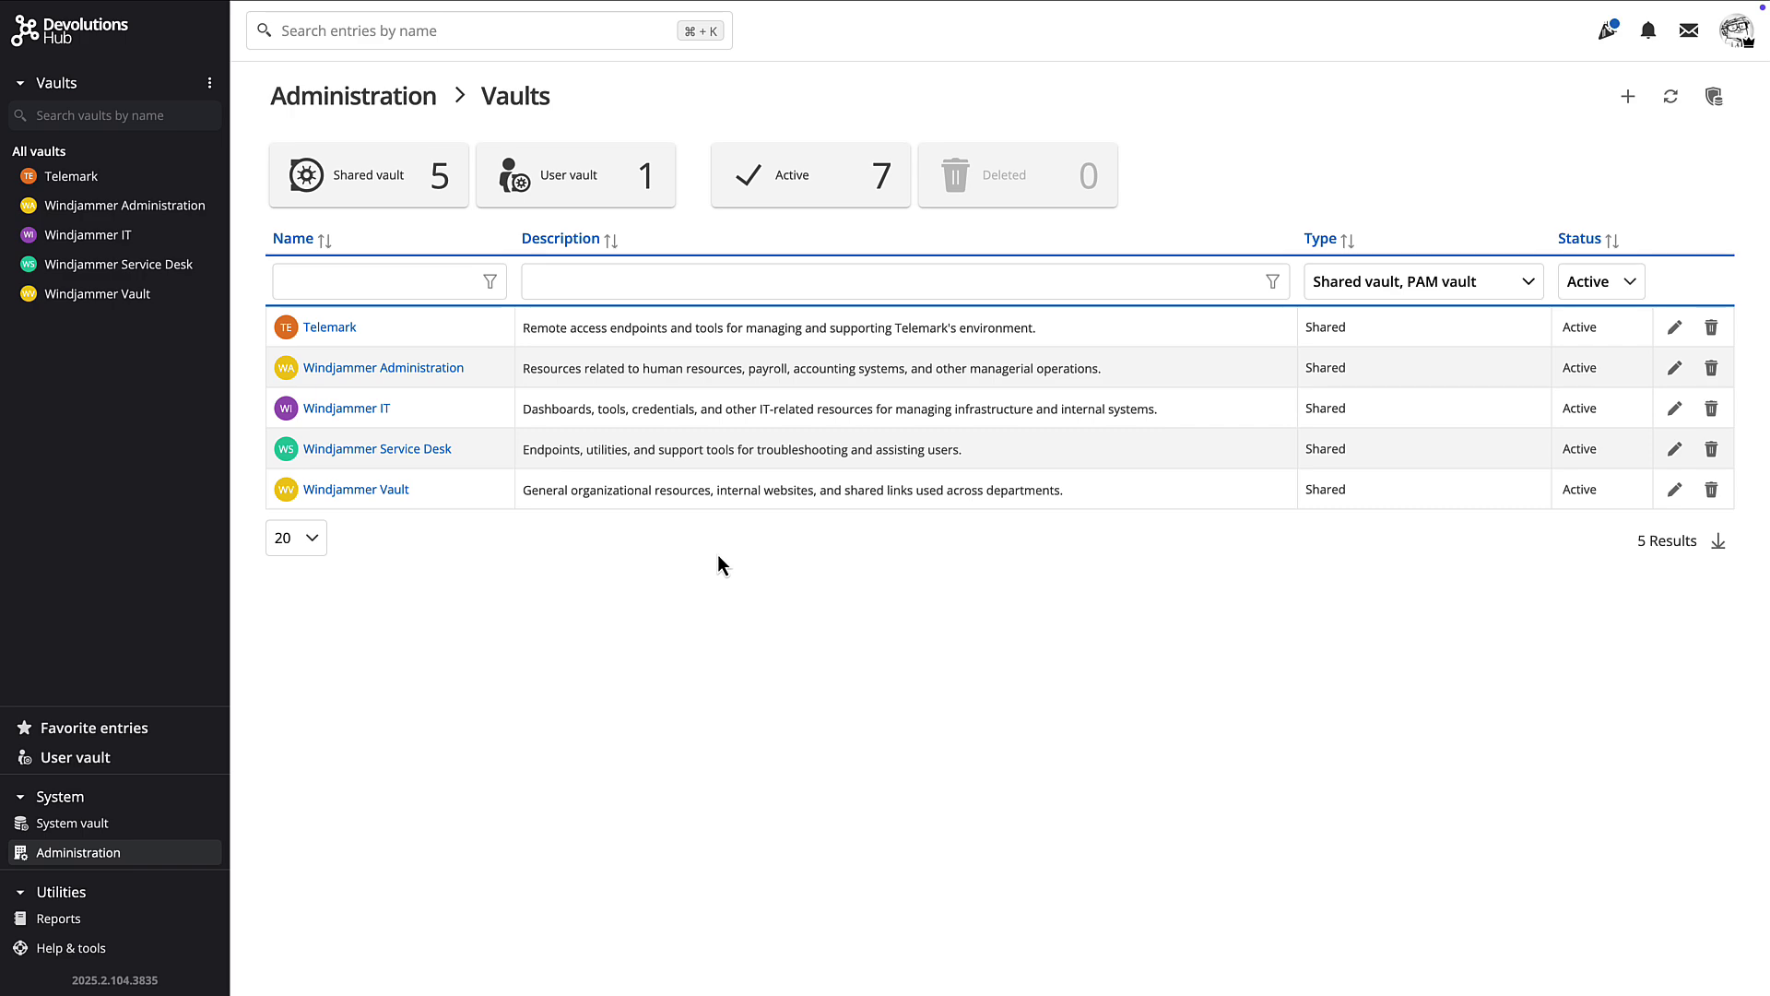
left_click(365, 96)
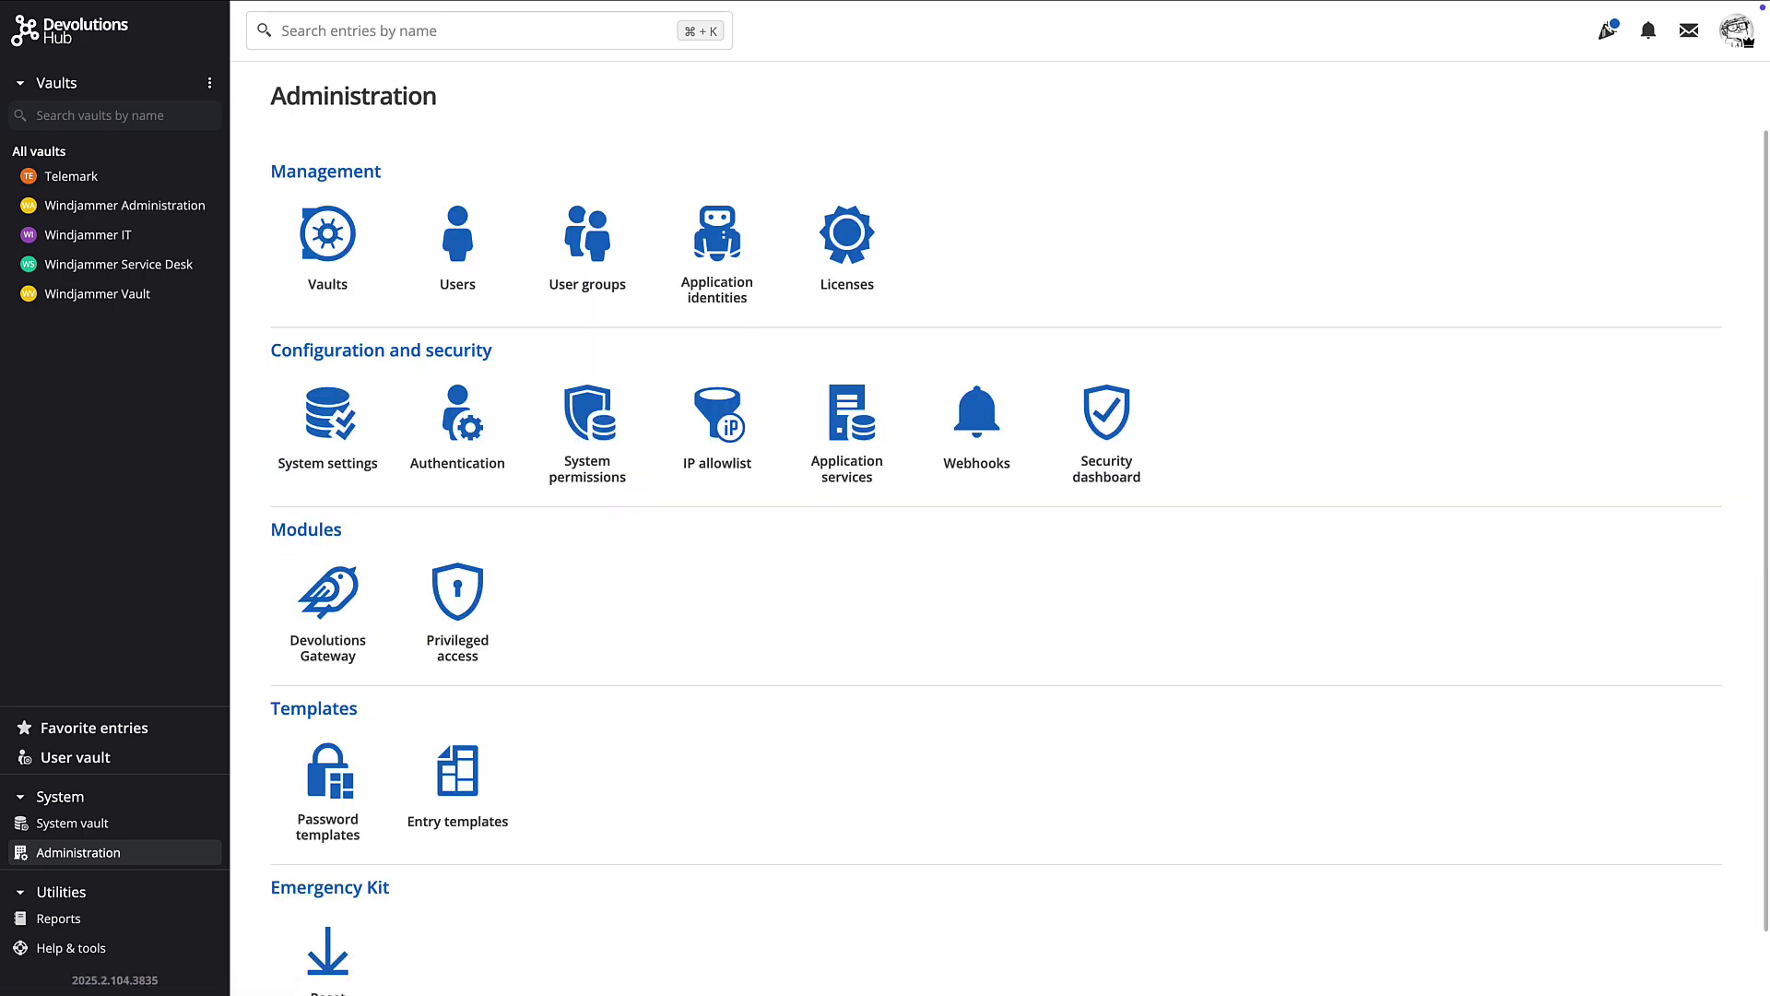